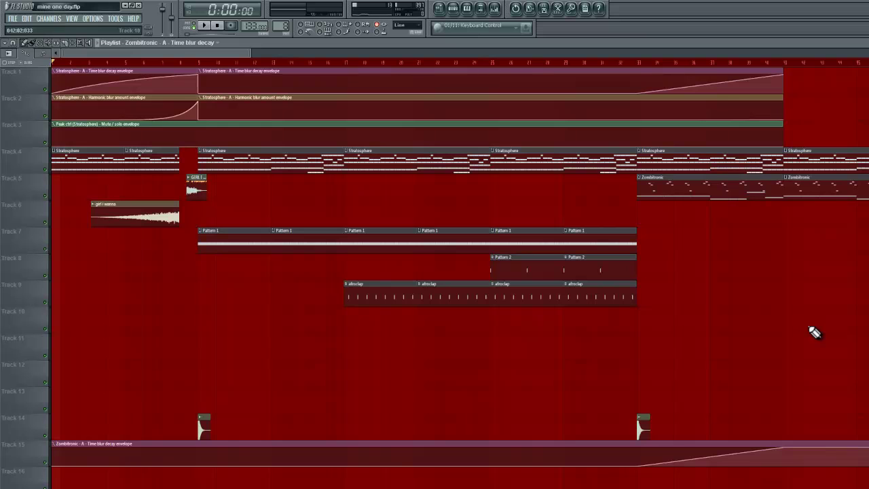
Step: Play the example song, lengthen the 'girl i wanna' clip on Track 6 slightly, and reposition the playhead
{"action": "key", "text": "space"}
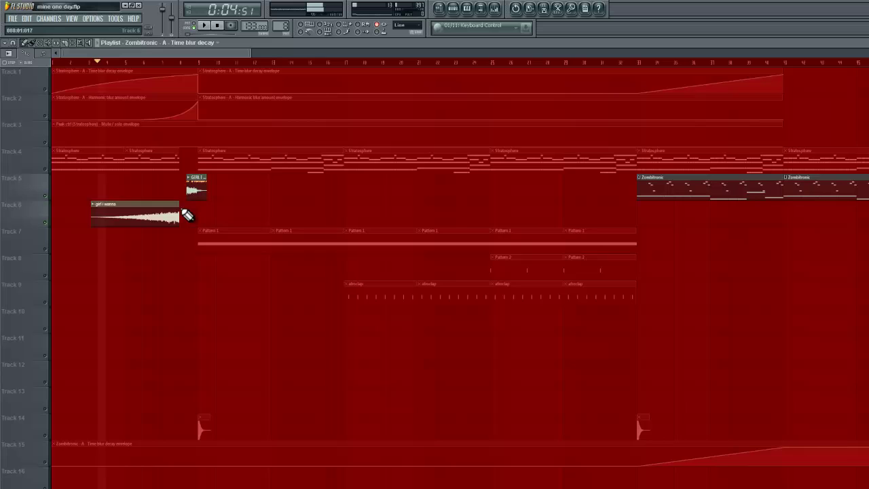
{"action": "left_click_drag", "start_coordinate": [180, 205], "coordinate": [197, 210]}
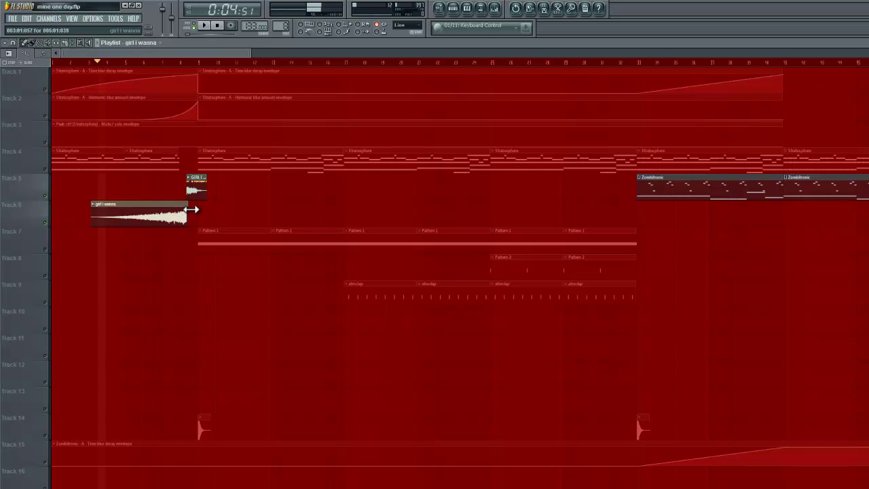
{"action": "left_click_drag", "start_coordinate": [180, 60], "coordinate": [165, 64]}
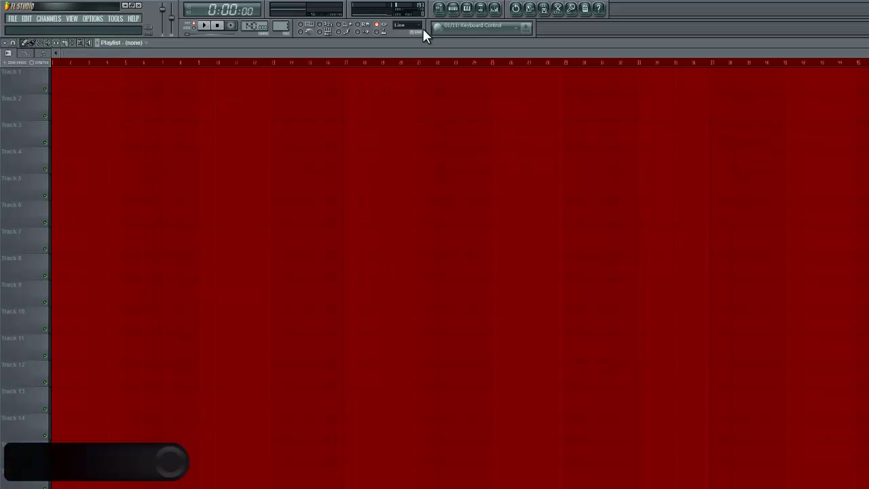
Step: Browse to Packs > Acapellas > DIY and preview 'girl i wanna' and 'GIRL I WANNA 2'
{"action": "left_click", "coordinate": [50, 20]}
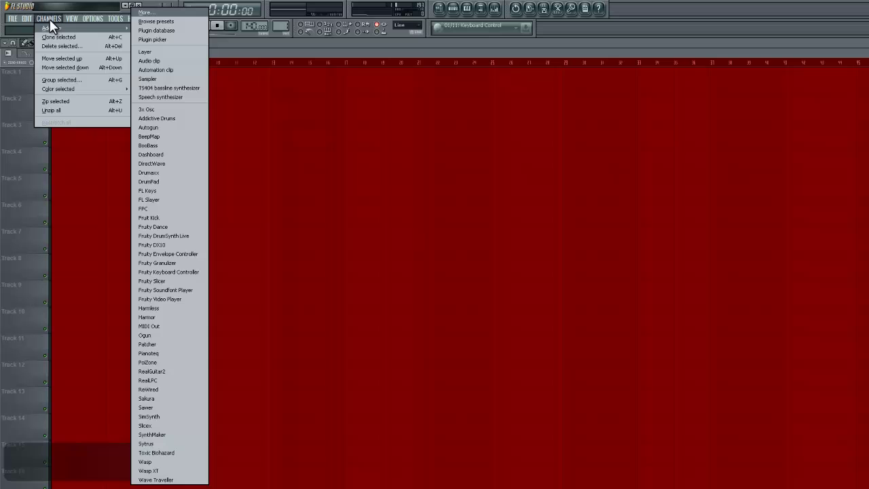
{"action": "left_click", "coordinate": [50, 20]}
{"action": "left_click", "coordinate": [490, 10]}
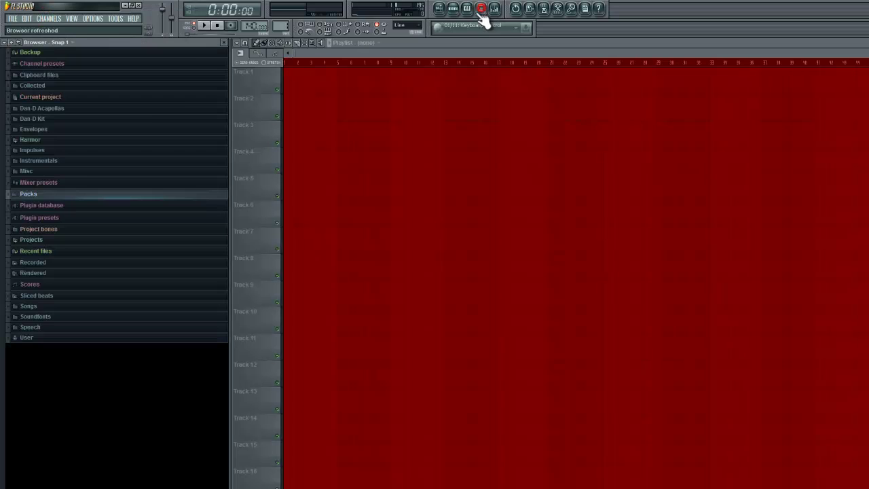
{"action": "left_click", "coordinate": [65, 195]}
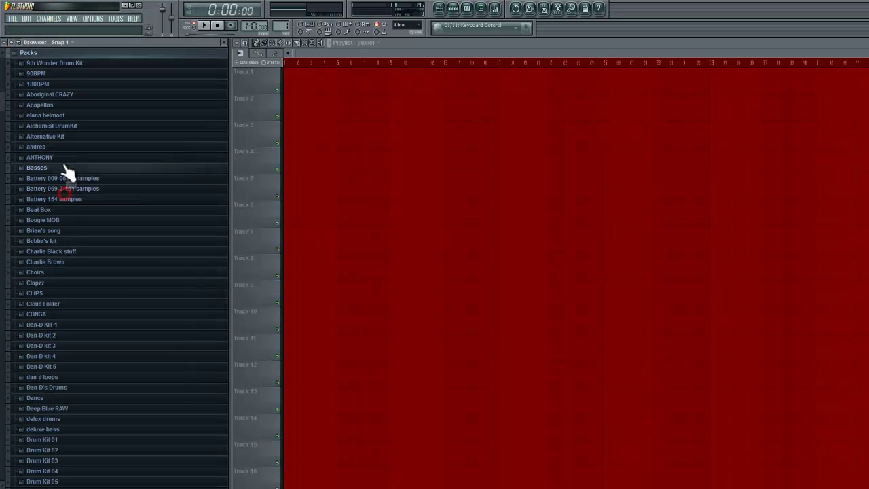
{"action": "left_click", "coordinate": [67, 105]}
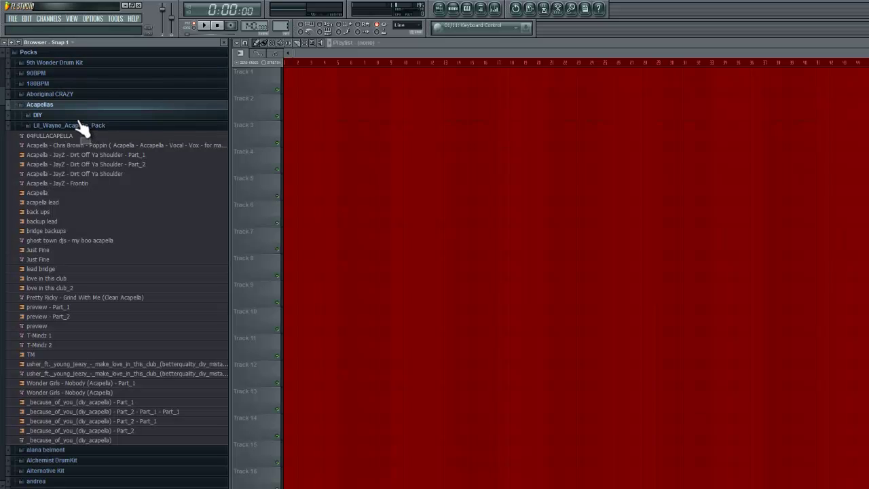
{"action": "left_click", "coordinate": [38, 115]}
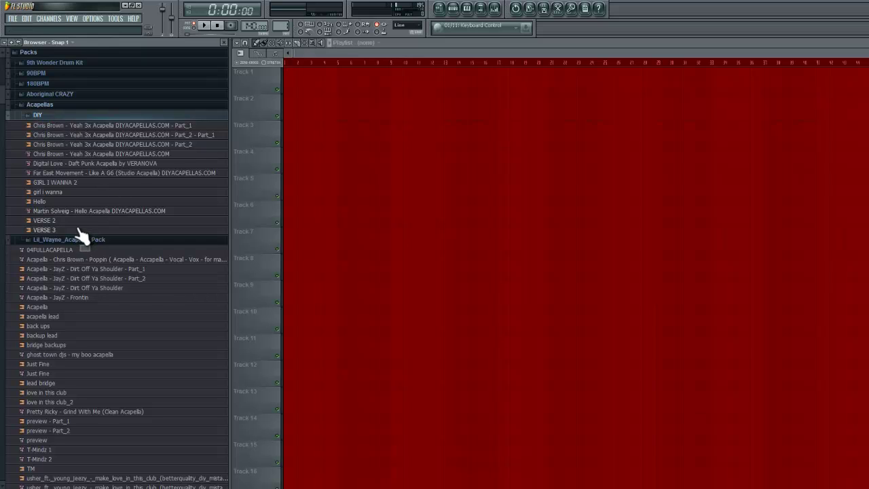
{"action": "left_click", "coordinate": [75, 193]}
{"action": "left_click", "coordinate": [72, 182]}
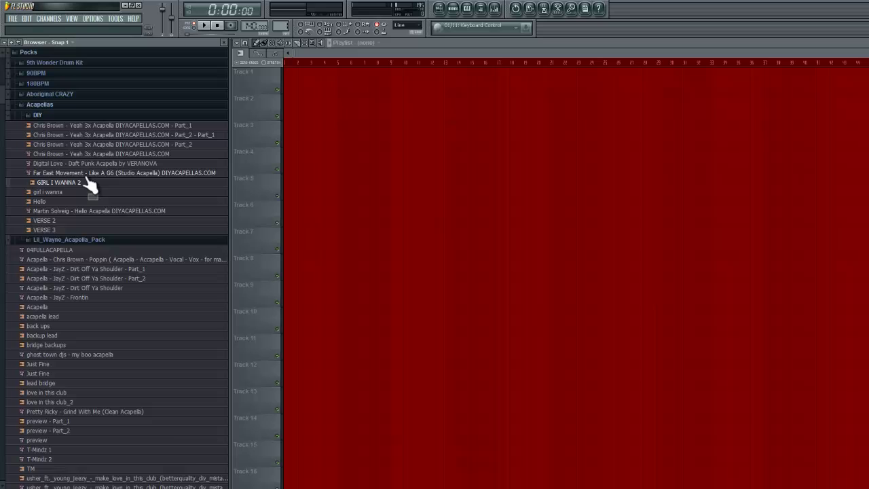
Step: Drop the Far East Movement acapella onto Track 1 and listen to it
{"action": "left_click_drag", "start_coordinate": [93, 173], "coordinate": [317, 85]}
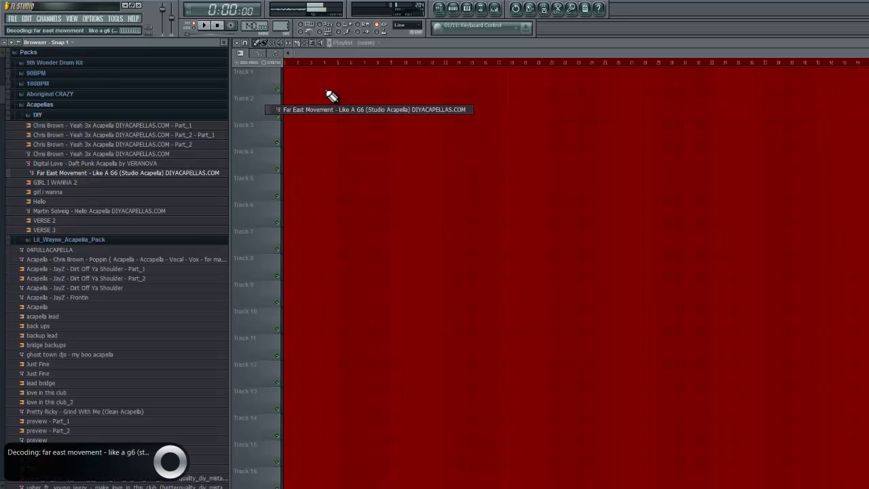
{"action": "key", "text": "space"}
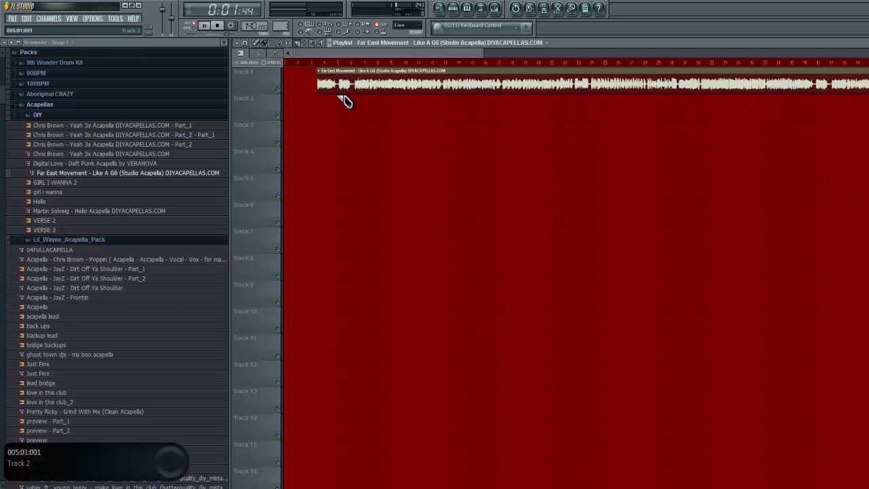
{"action": "left_click", "coordinate": [217, 25]}
Step: Cut the acapella down to a short snippet, trimming its end toward bar 5
{"action": "left_click", "coordinate": [428, 85]}
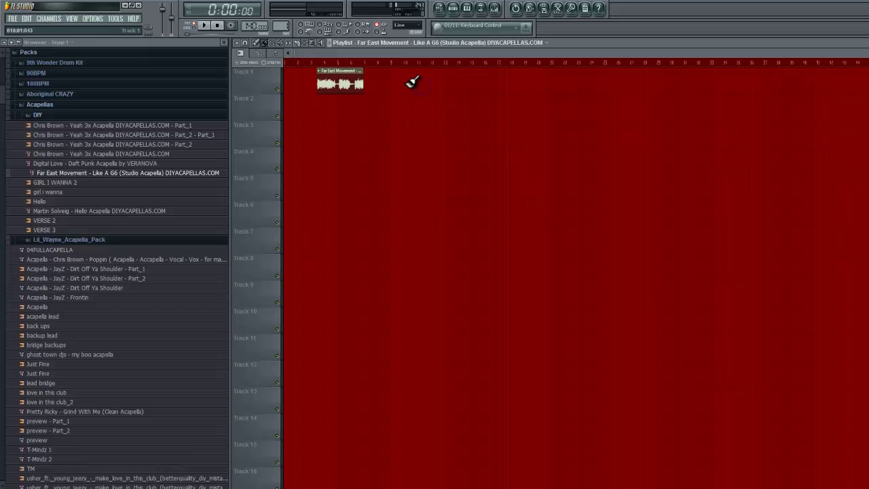
{"action": "left_click", "coordinate": [319, 63]}
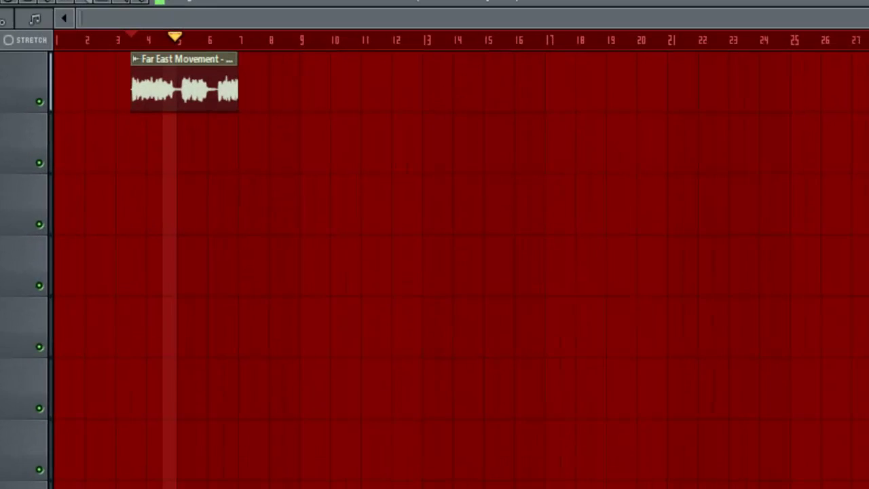
{"action": "left_click_drag", "start_coordinate": [590, 53], "coordinate": [614, 55]}
{"action": "left_click_drag", "start_coordinate": [818, 25], "coordinate": [600, 9]}
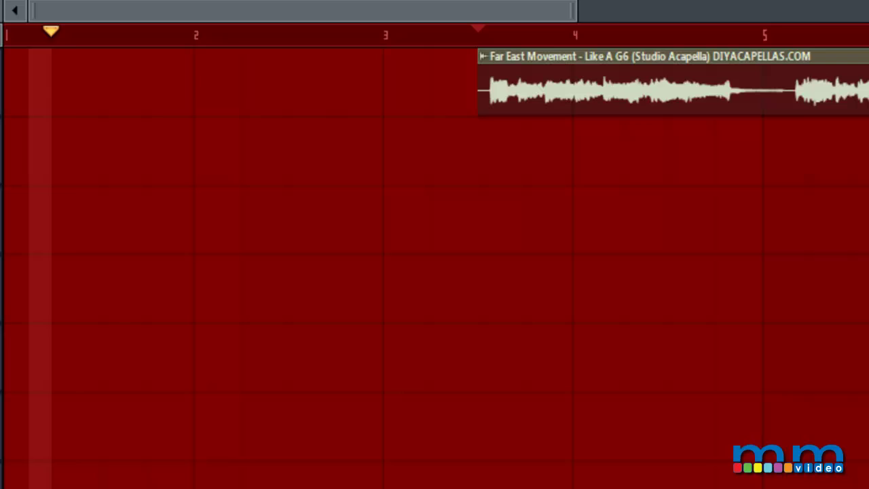
{"action": "left_click_drag", "start_coordinate": [864, 93], "coordinate": [786, 93]}
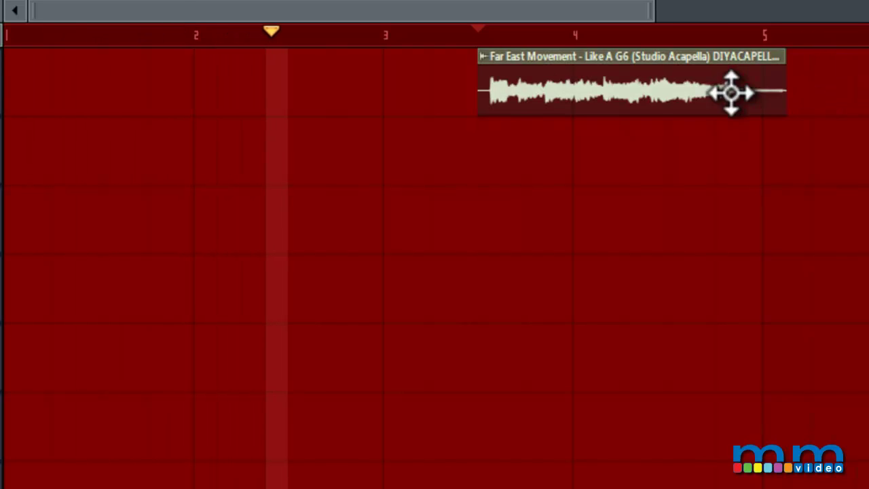
Step: Make the clip unique as a sample and save it as Part_1 in the DIY folder
{"action": "right_click", "coordinate": [485, 64]}
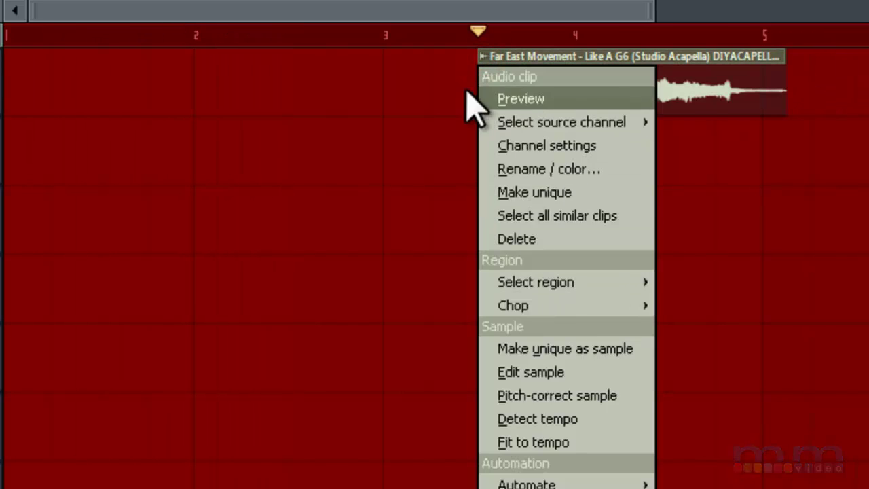
{"action": "left_click", "coordinate": [468, 88]}
{"action": "right_click", "coordinate": [485, 61]}
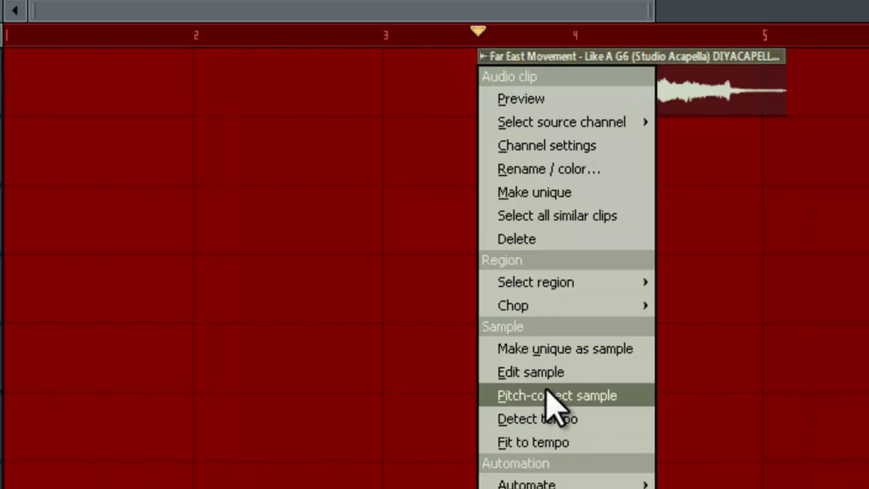
{"action": "left_click", "coordinate": [565, 348]}
{"action": "left_click", "coordinate": [514, 286]}
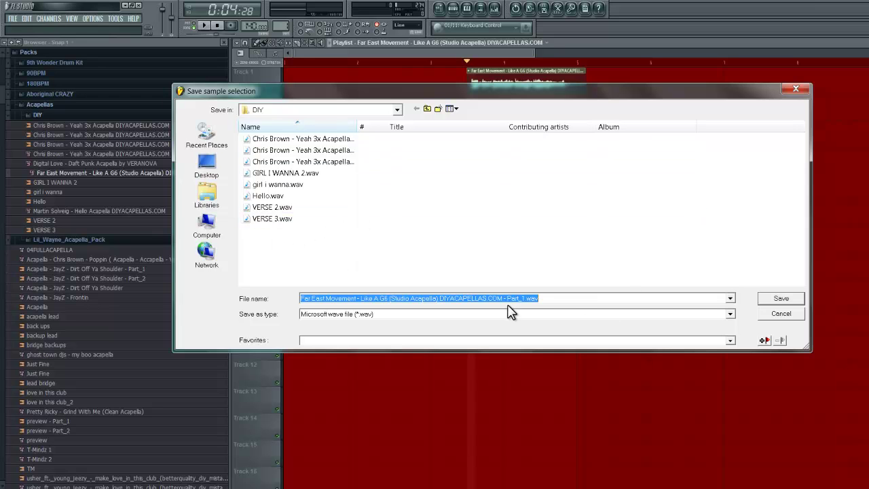
{"action": "left_click", "coordinate": [781, 300]}
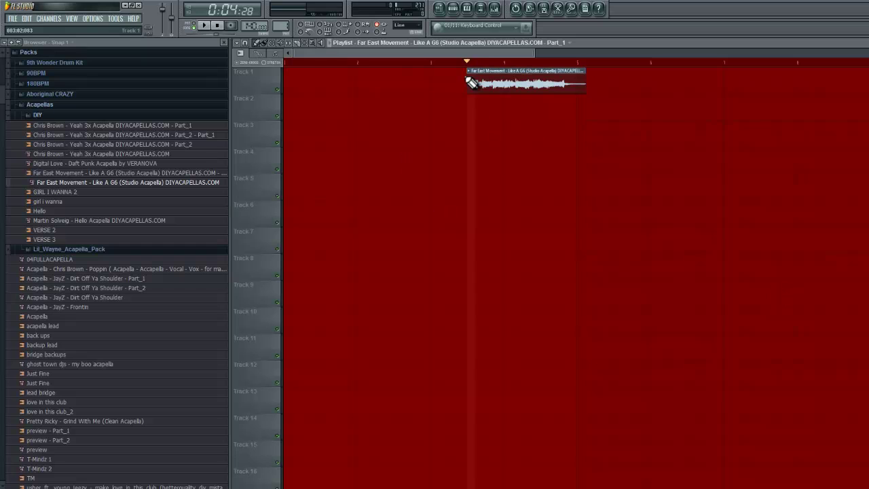
Step: Stop playback and adjust where the Part_1 clip ends
{"action": "key", "text": "space"}
{"action": "left_click_drag", "start_coordinate": [584, 76], "coordinate": [598, 88]}
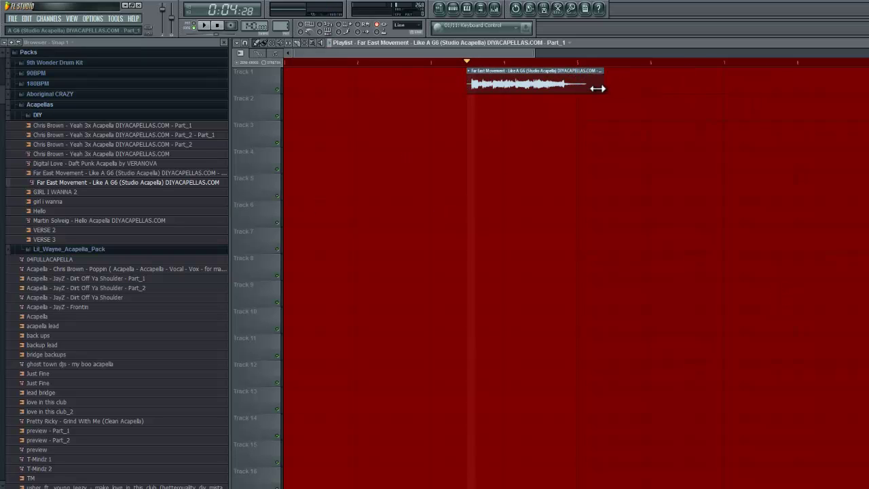
{"action": "left_click", "coordinate": [469, 71]}
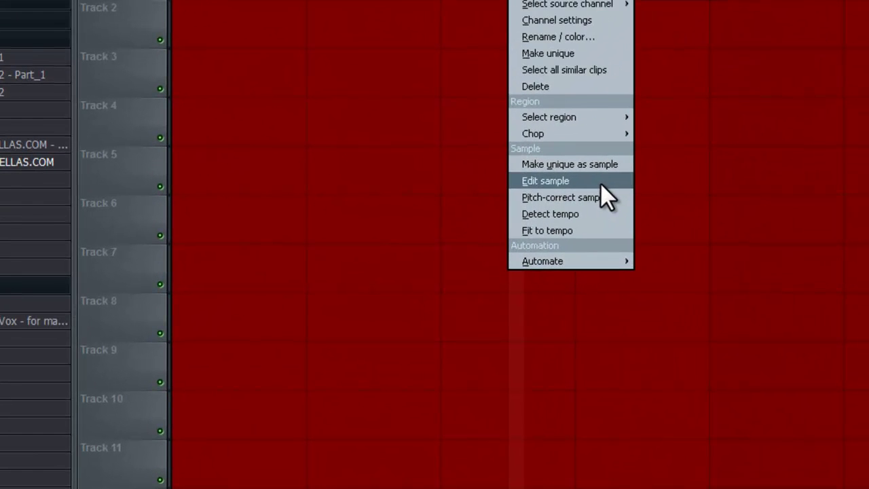
Step: Open Part_1 in Edison, delete its leading silence so it runs 2:680, and play it back
{"action": "left_click", "coordinate": [487, 192]}
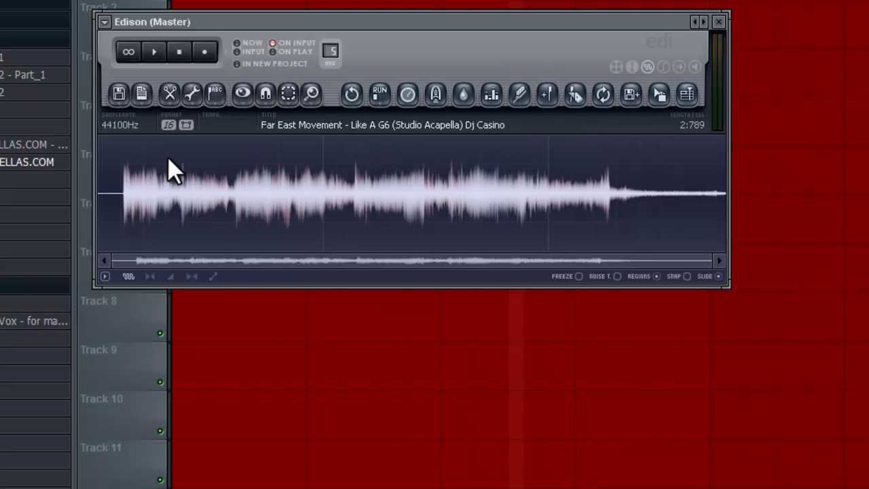
{"action": "left_click_drag", "start_coordinate": [122, 160], "coordinate": [95, 159]}
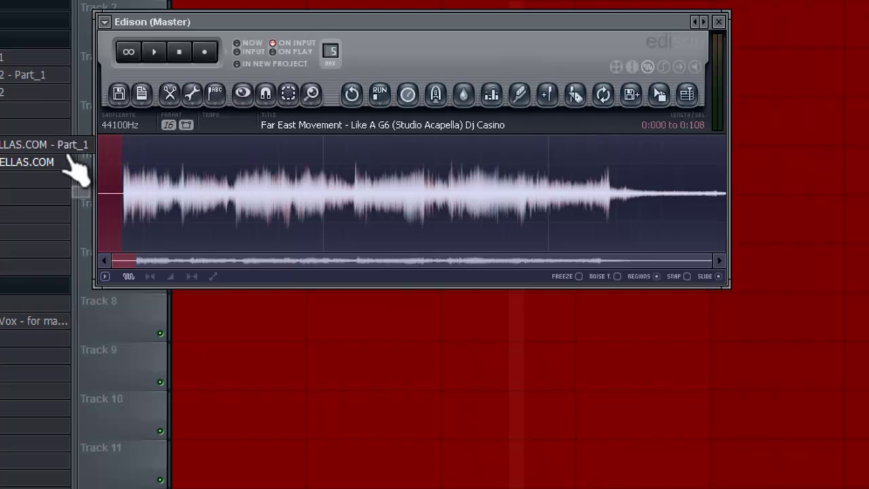
{"action": "key", "text": "Delete"}
{"action": "key", "text": "space"}
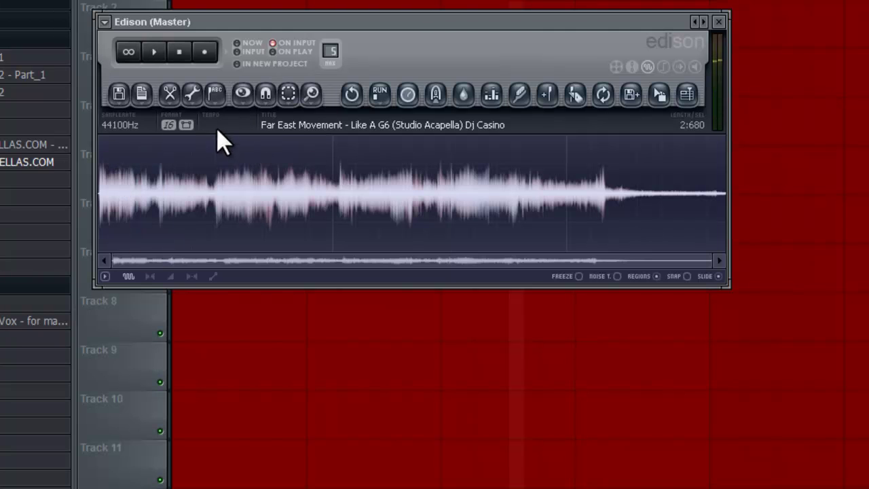
{"action": "right_click", "coordinate": [182, 178]}
{"action": "left_click", "coordinate": [167, 164]}
{"action": "left_click", "coordinate": [191, 95]}
Step: Open Edison's Blur effect on the sample and preview it
{"action": "left_click", "coordinate": [169, 135]}
{"action": "right_click", "coordinate": [150, 184]}
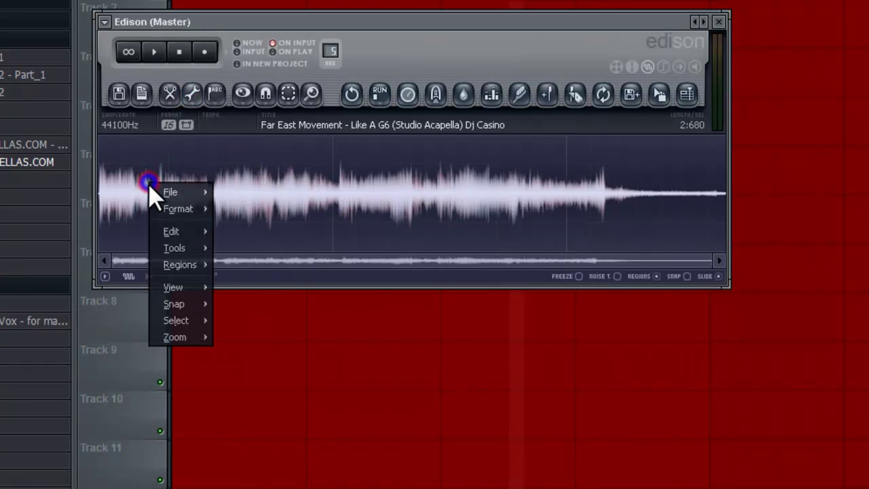
{"action": "mouse_move", "coordinate": [194, 250]}
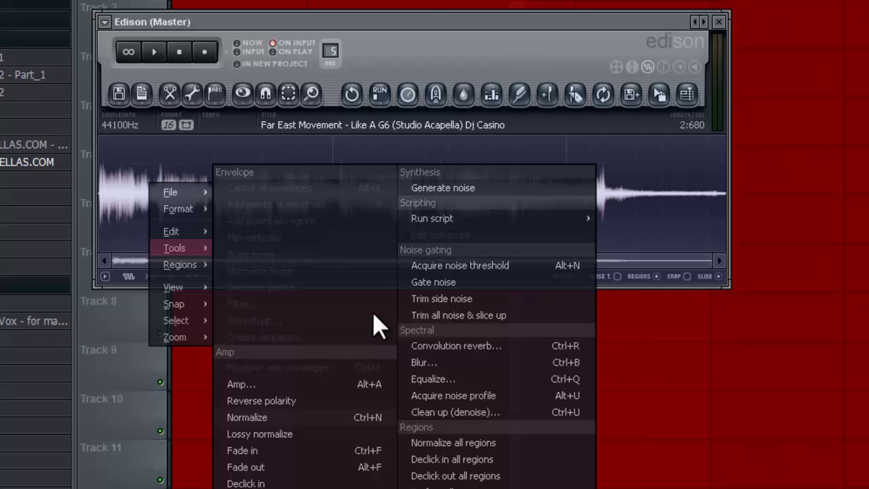
{"action": "left_click", "coordinate": [454, 360]}
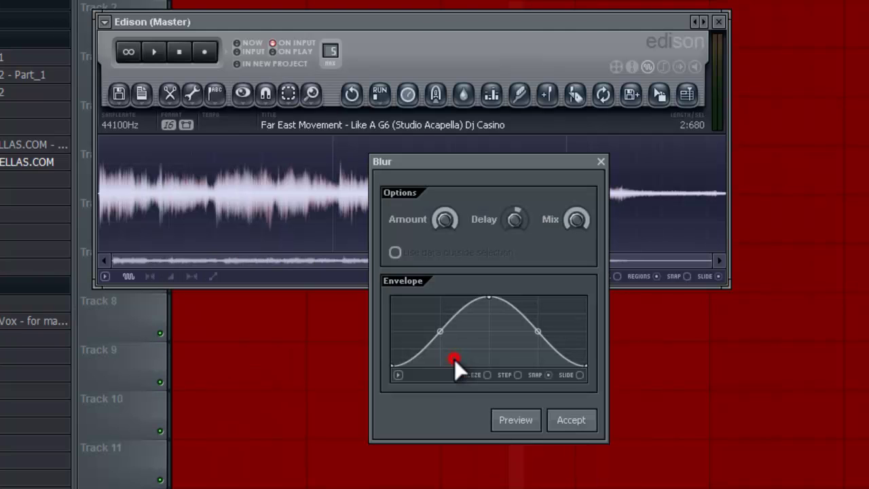
{"action": "left_click", "coordinate": [528, 420]}
Step: Raise the blur envelope's end point, delete its middle point, increase Amount, and apply the blur
{"action": "left_click_drag", "start_coordinate": [586, 368], "coordinate": [577, 299]}
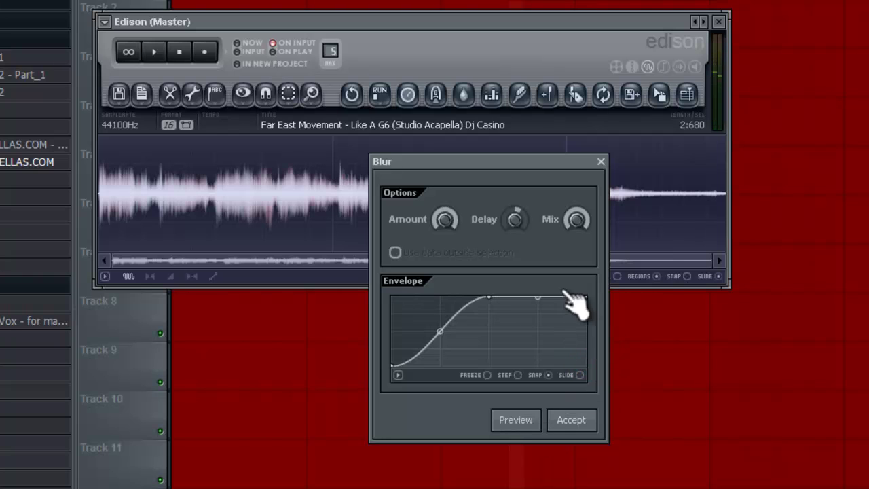
{"action": "right_click", "coordinate": [490, 299]}
{"action": "left_click", "coordinate": [501, 325]}
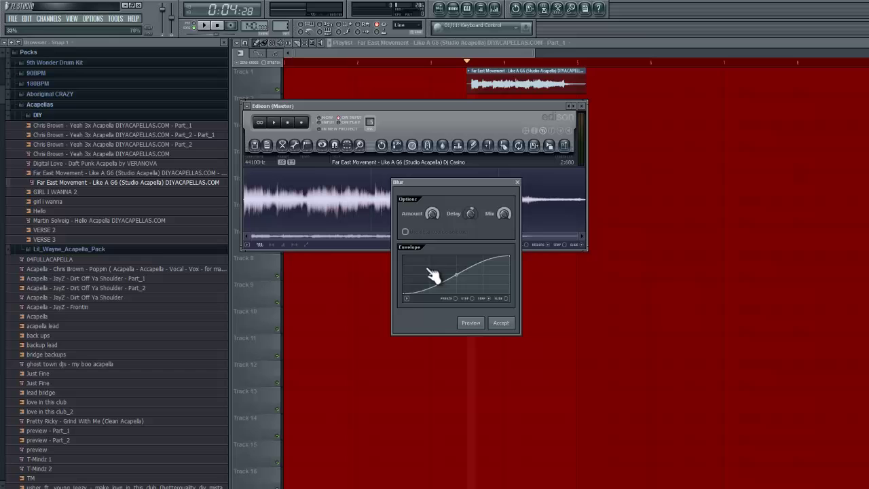
{"action": "left_click", "coordinate": [471, 323]}
{"action": "left_click", "coordinate": [468, 318]}
{"action": "left_click", "coordinate": [467, 324]}
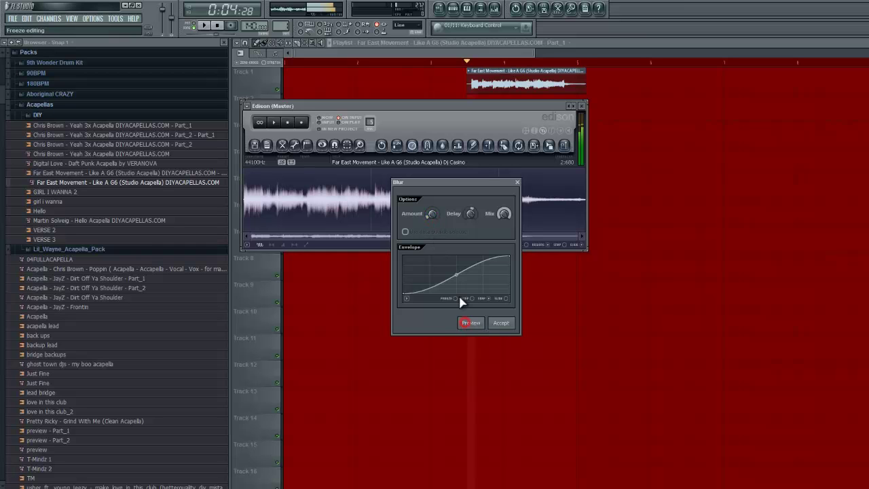
{"action": "left_click_drag", "start_coordinate": [432, 215], "coordinate": [428, 149]}
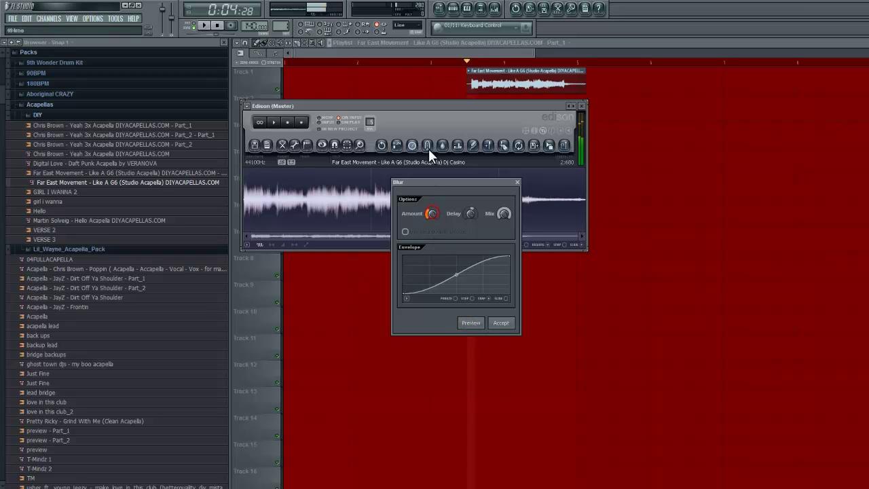
{"action": "left_click", "coordinate": [473, 323]}
{"action": "left_click", "coordinate": [495, 329]}
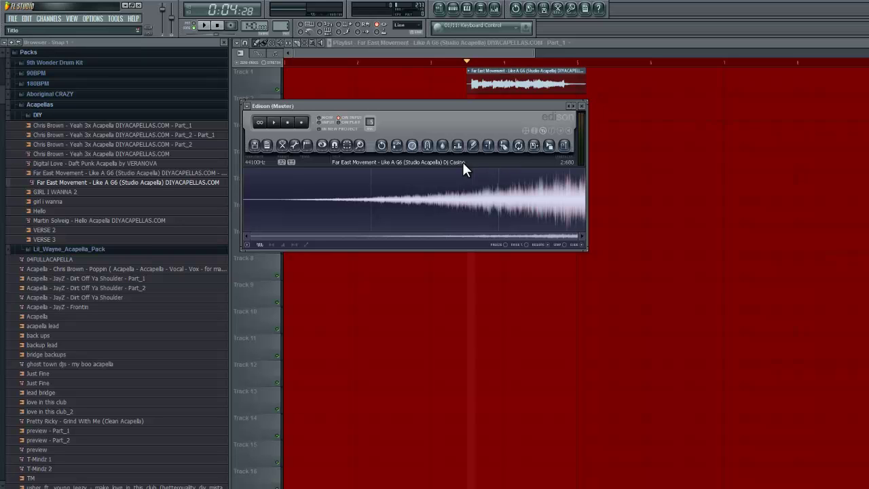
Step: Play the blurred sample, save it as 'poppin', and close Edison
{"action": "left_click", "coordinate": [274, 122]}
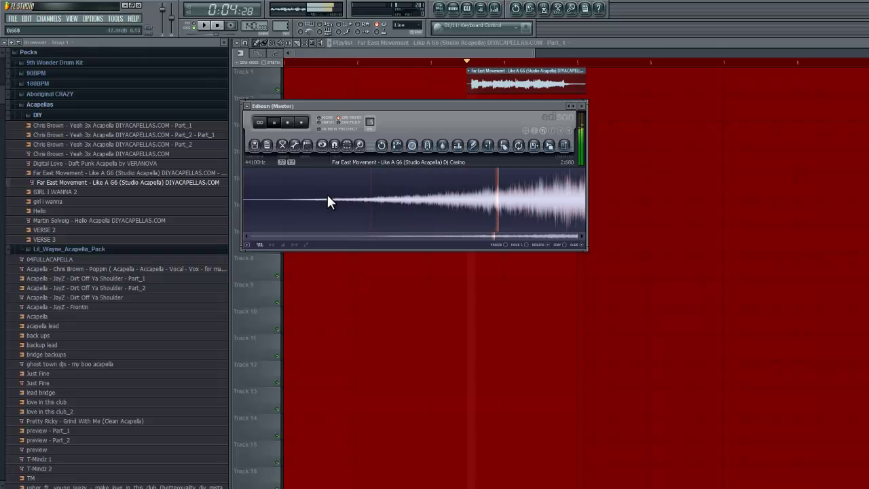
{"action": "left_click", "coordinate": [537, 146]}
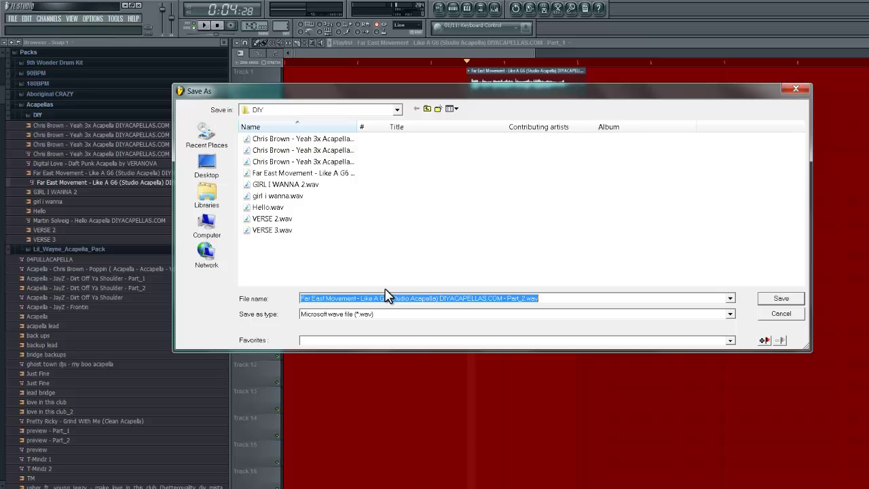
{"action": "type", "text": "poppin"}
{"action": "key", "text": "Return"}
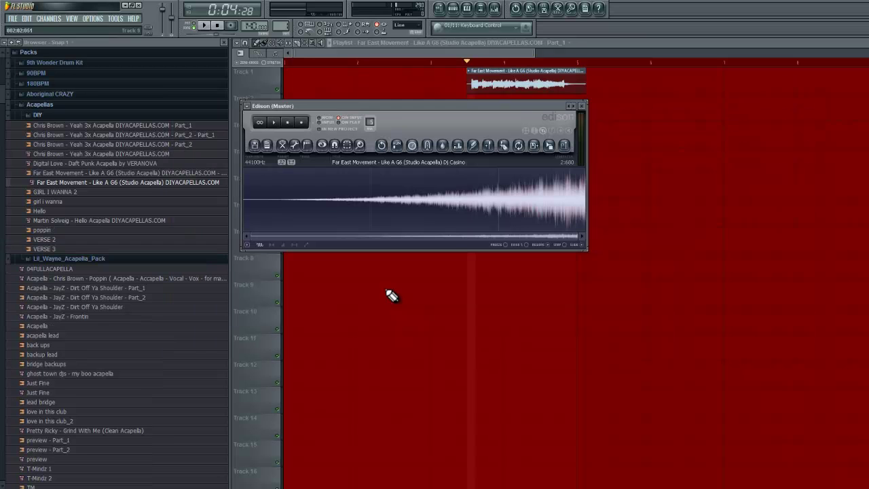
{"action": "left_click", "coordinate": [580, 106]}
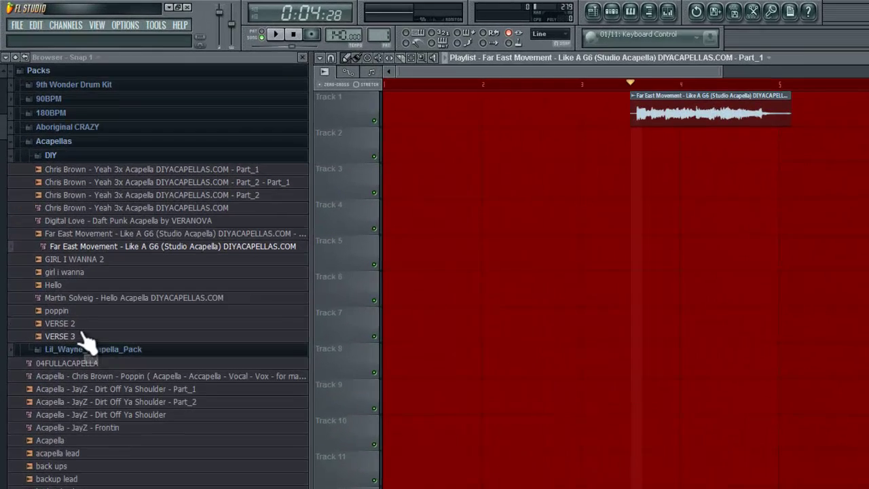
Step: Place poppin on Track 2 at bar 2 and play it from bar 2 alongside the vocal
{"action": "left_click_drag", "start_coordinate": [56, 231], "coordinate": [259, 193]}
{"action": "left_click_drag", "start_coordinate": [371, 278], "coordinate": [593, 163]}
{"action": "left_click", "coordinate": [524, 90]}
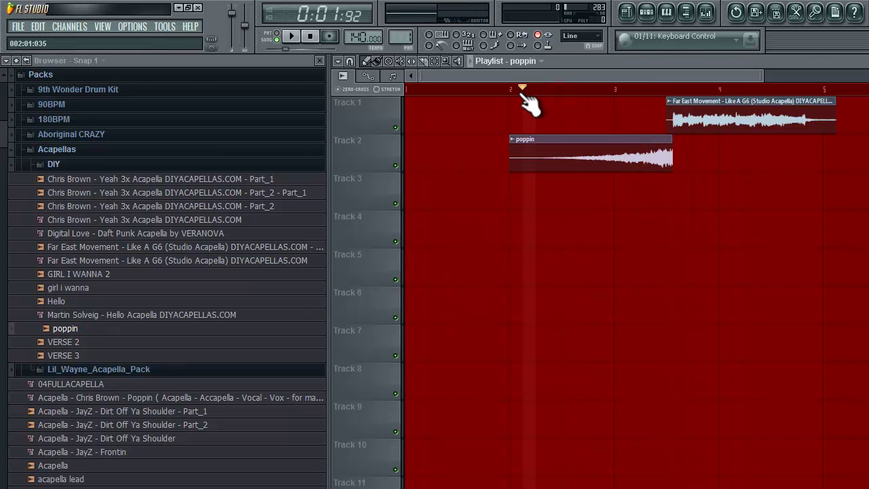
{"action": "key", "text": "space"}
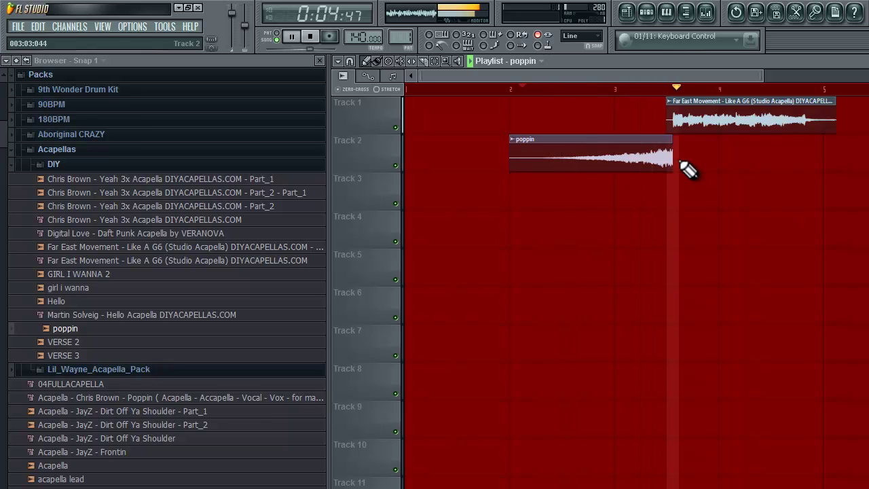
{"action": "left_click", "coordinate": [310, 37]}
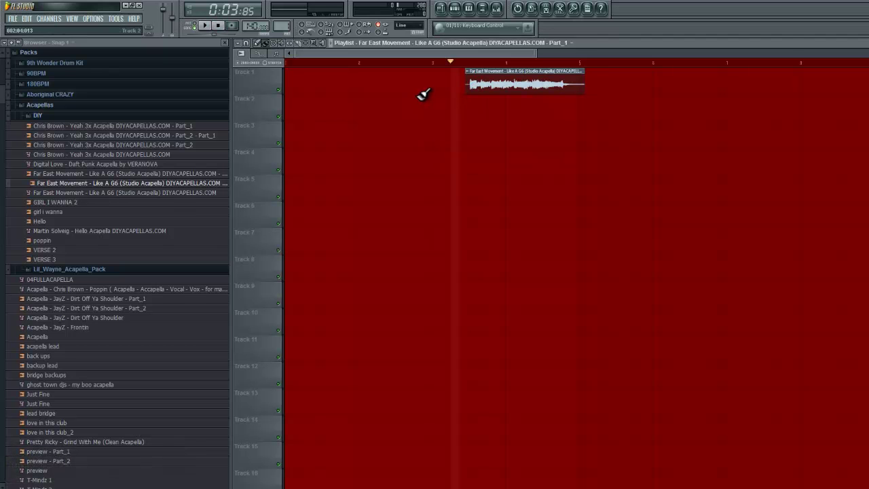
{"action": "left_click", "coordinate": [12, 19]}
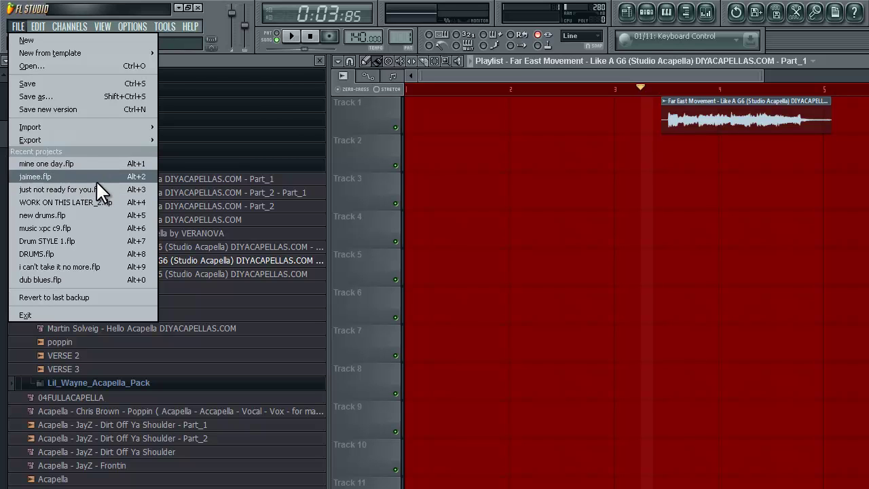
Step: Open 'mine one day.flp' from recent projects, play it, and zoom the playlist out
{"action": "left_click", "coordinate": [95, 165]}
{"action": "key", "text": "space"}
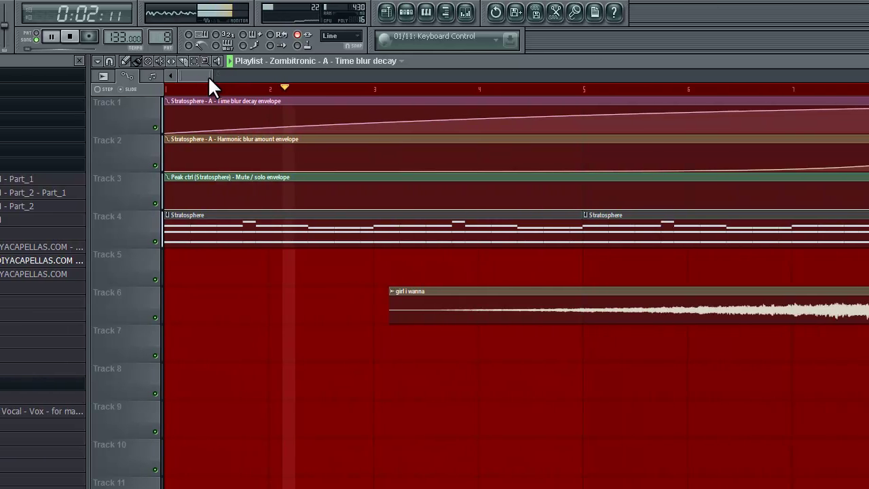
{"action": "left_click_drag", "start_coordinate": [452, 75], "coordinate": [544, 73]}
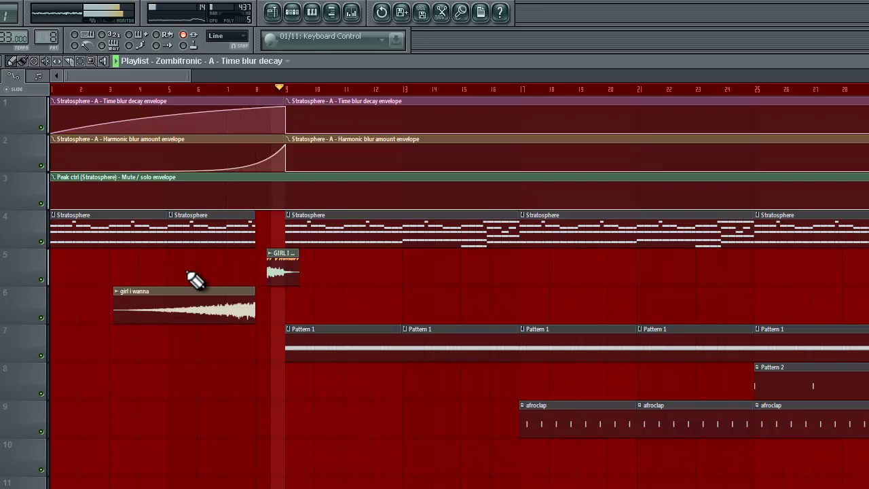
Step: Lengthen the 'girl i wanna' clip slightly and audition Tracks 5 and 6 soloed, then unsoloed
{"action": "key", "text": "space"}
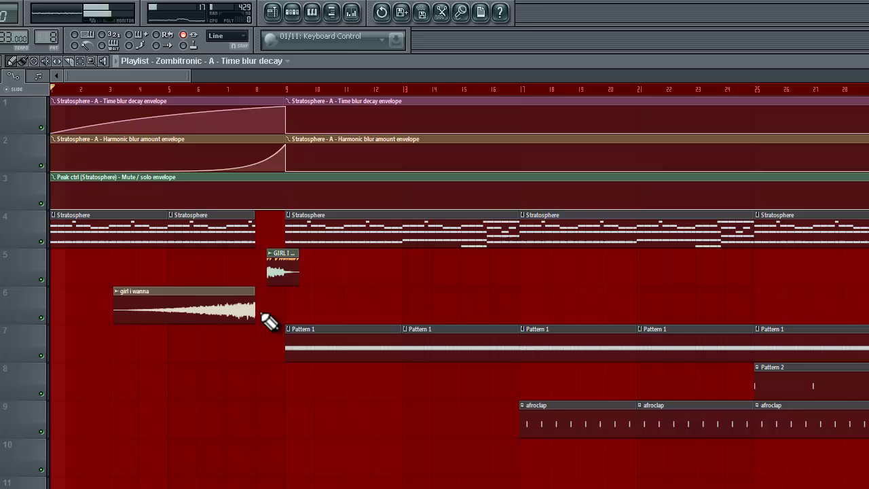
{"action": "left_click_drag", "start_coordinate": [251, 313], "coordinate": [269, 312]}
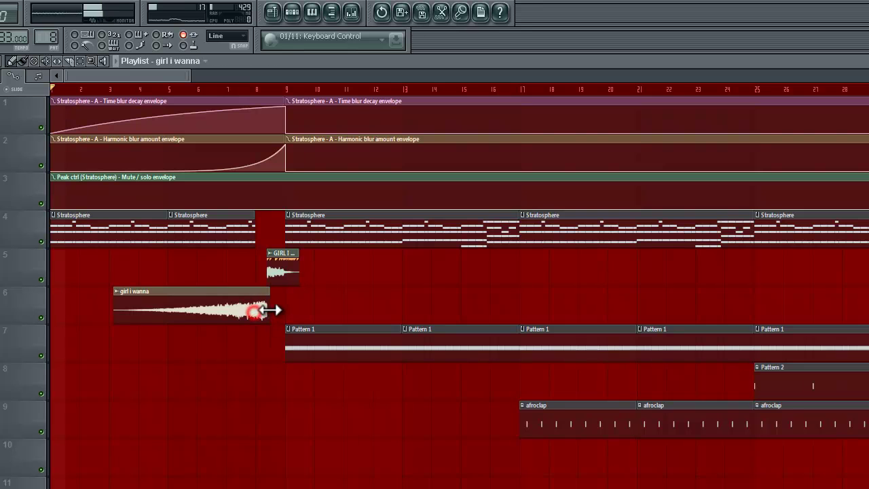
{"action": "right_click", "coordinate": [41, 279]}
{"action": "right_click", "coordinate": [41, 318]}
{"action": "right_click", "coordinate": [42, 286]}
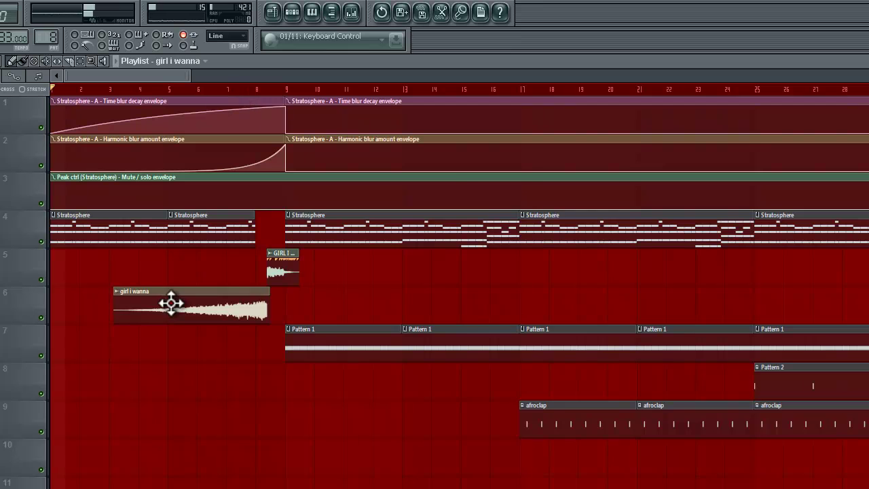
Step: Load Fruity Delay 2 into slot 1 of the GIRL I WANNA 2 mixer insert and change its feedback mode
{"action": "double_click", "coordinate": [170, 305]}
{"action": "left_click", "coordinate": [583, 210]}
{"action": "left_click", "coordinate": [352, 14]}
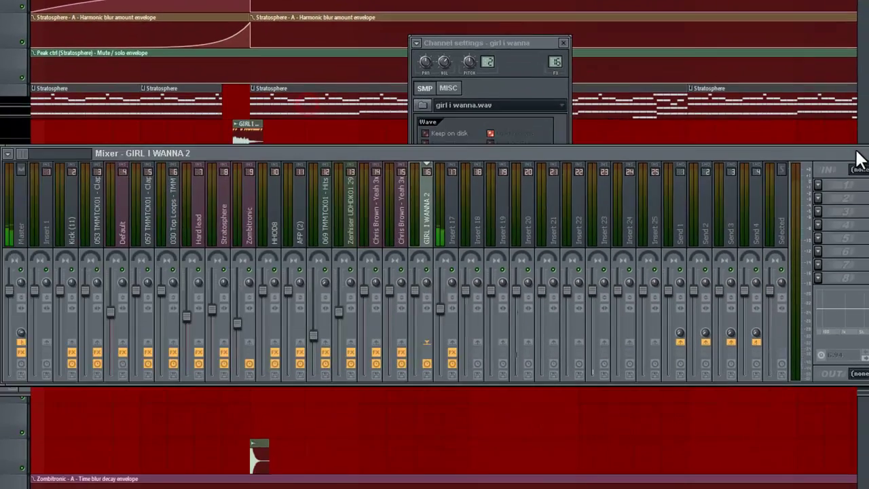
{"action": "left_click_drag", "start_coordinate": [857, 154], "coordinate": [679, 185]}
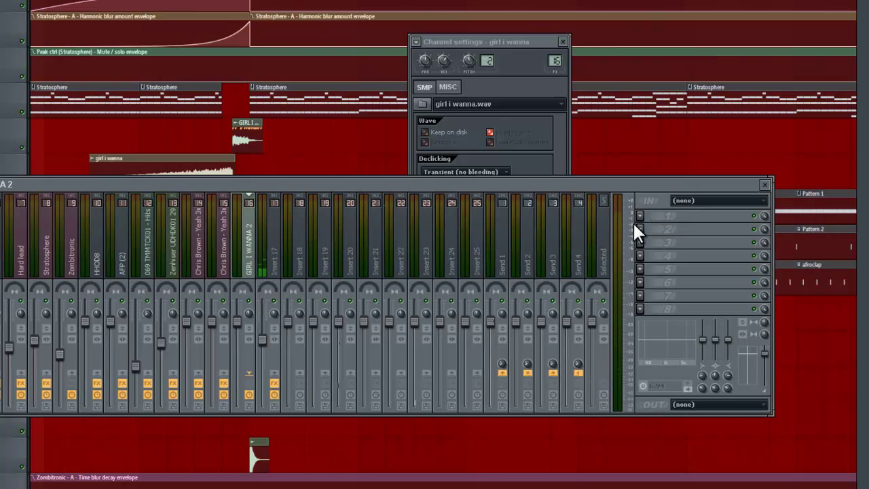
{"action": "left_click", "coordinate": [639, 216]}
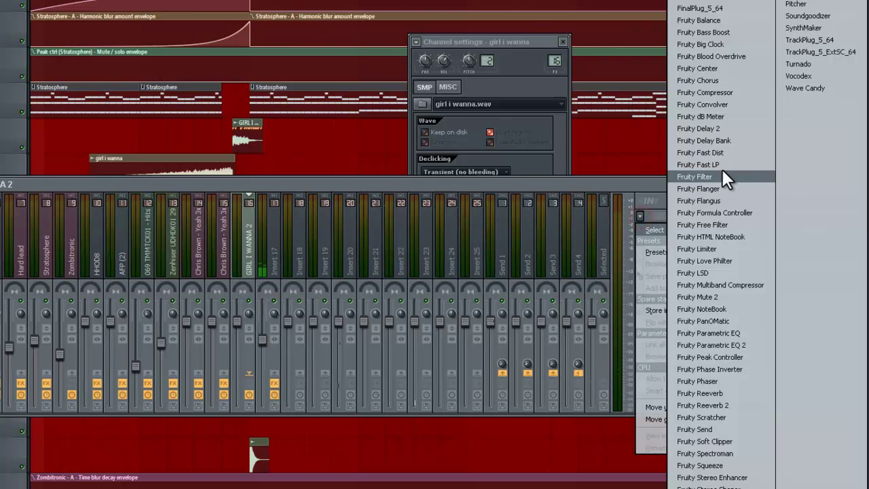
{"action": "left_click", "coordinate": [720, 125]}
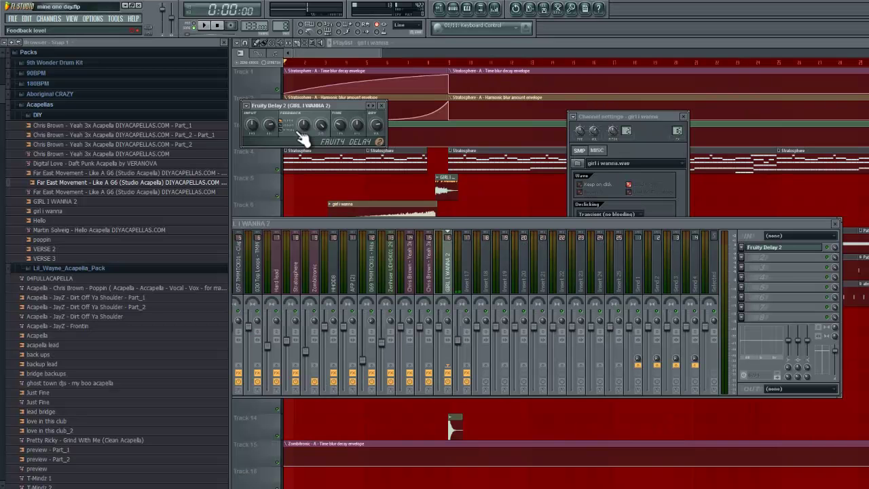
{"action": "left_click", "coordinate": [38, 59]}
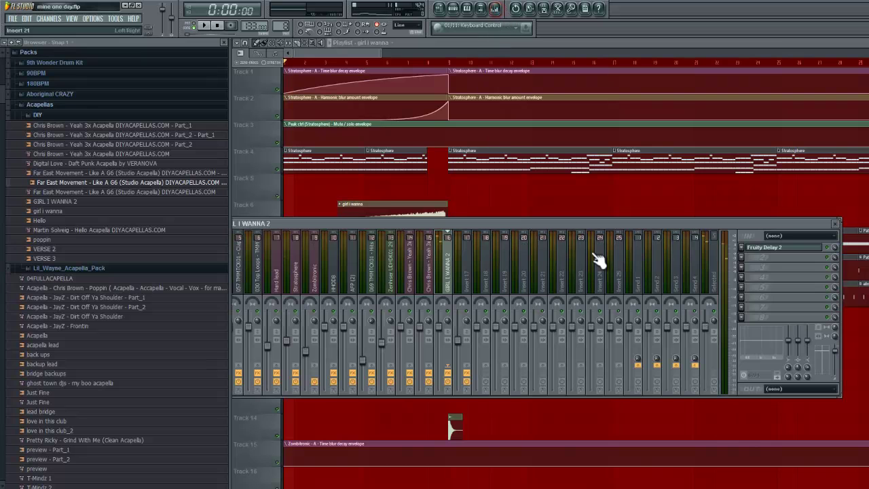
Step: Load Fruity Parametric EQ 2 into mixer slot 2 and raise band 1's frequency to the top
{"action": "left_click", "coordinate": [750, 259]}
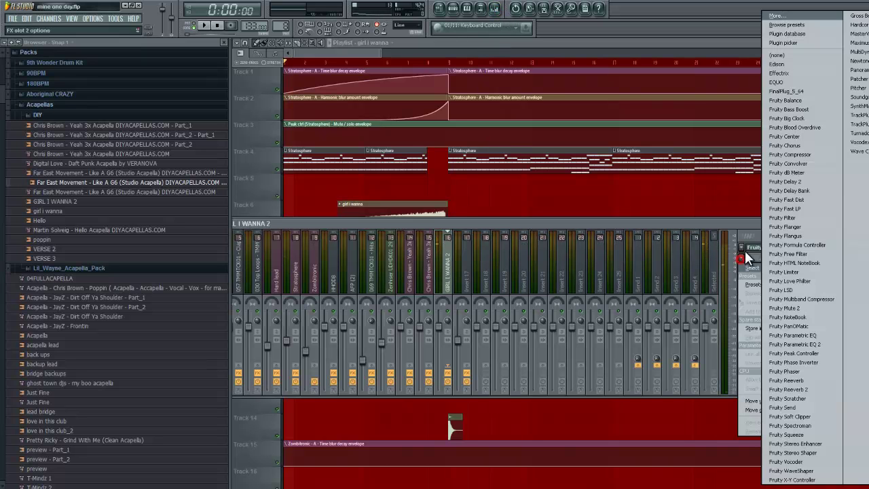
{"action": "left_click", "coordinate": [818, 345]}
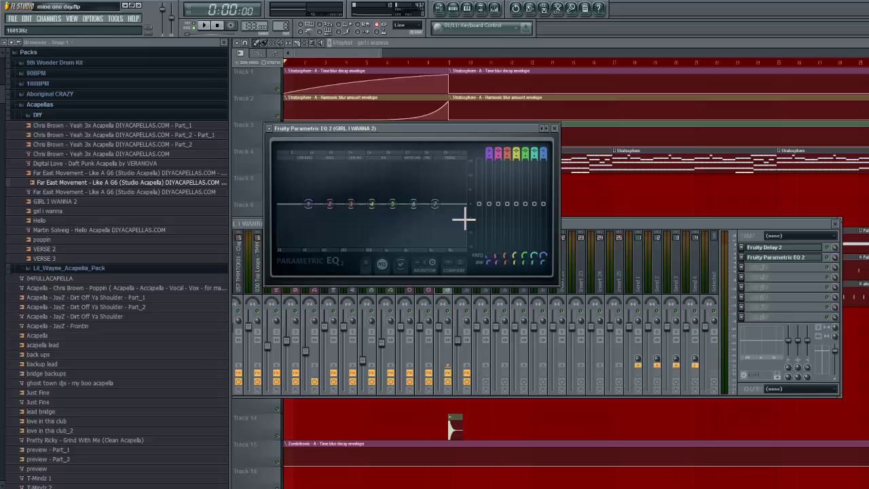
{"action": "left_click_drag", "start_coordinate": [488, 258], "coordinate": [485, 131]}
Step: Add Fruity Peak Controller to slot 3 with its output muted, then bring the EQ forward
{"action": "left_click", "coordinate": [827, 249]}
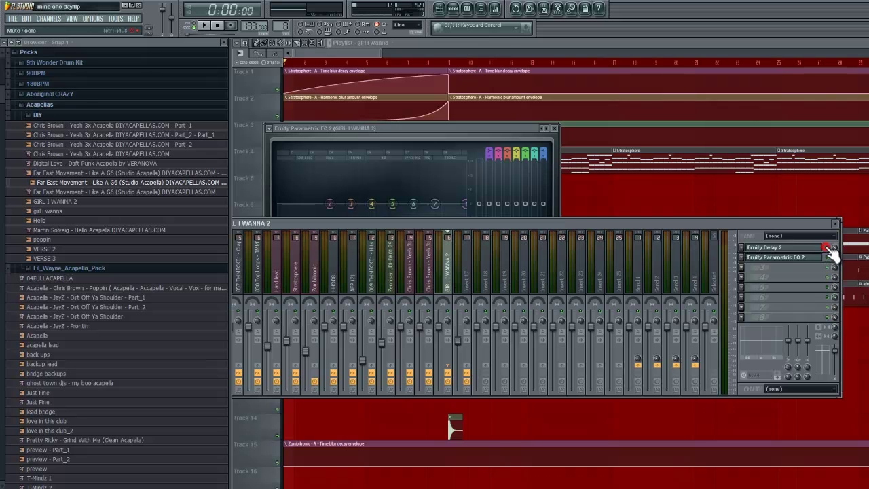
{"action": "left_click", "coordinate": [740, 267]}
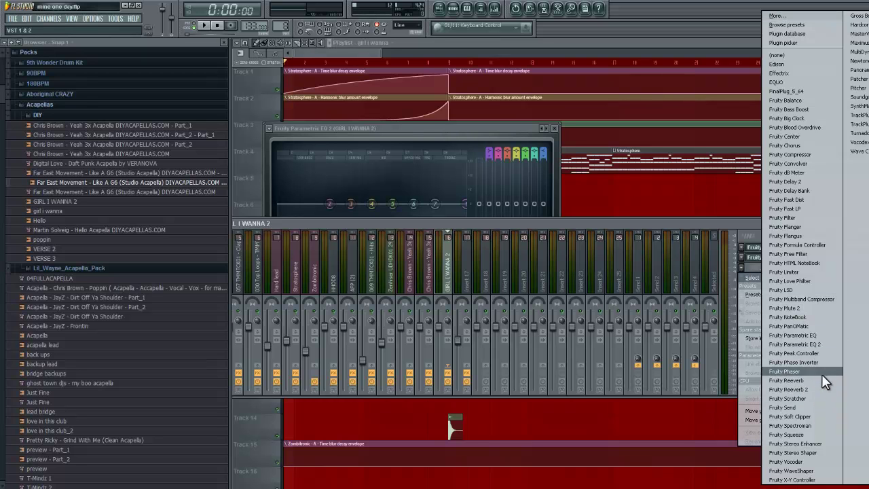
{"action": "left_click", "coordinate": [821, 353]}
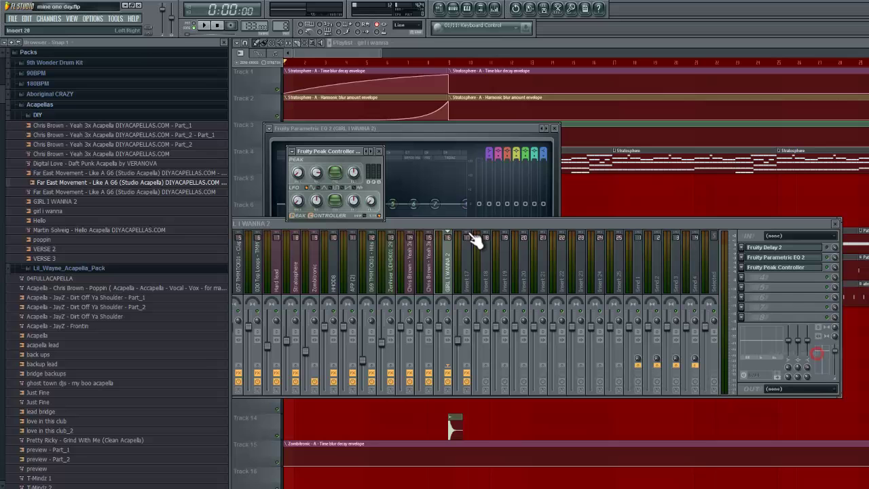
{"action": "left_click", "coordinate": [380, 215]}
{"action": "left_click", "coordinate": [489, 129]}
Step: Link EQ band 1 level to Peak ctrl (GIRL I WANNA 2) - LFO using the Input mapping formula
{"action": "right_click", "coordinate": [488, 205]}
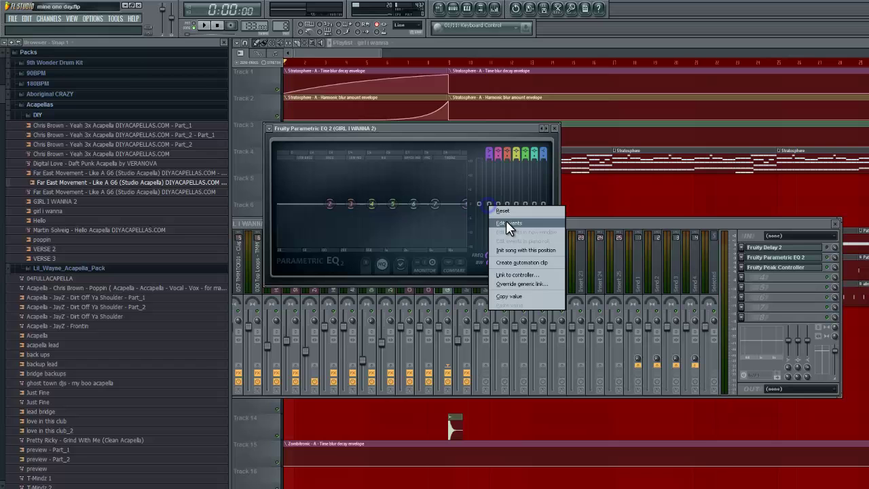
{"action": "left_click", "coordinate": [515, 275]}
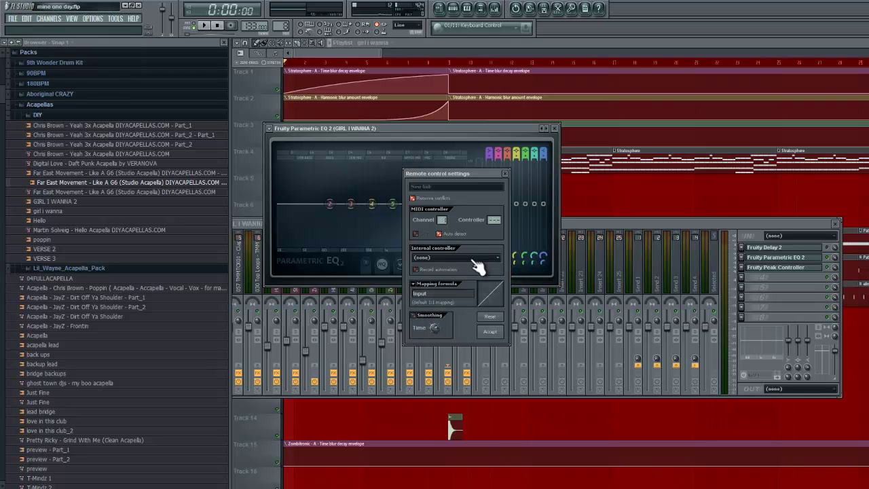
{"action": "left_click", "coordinate": [440, 259]}
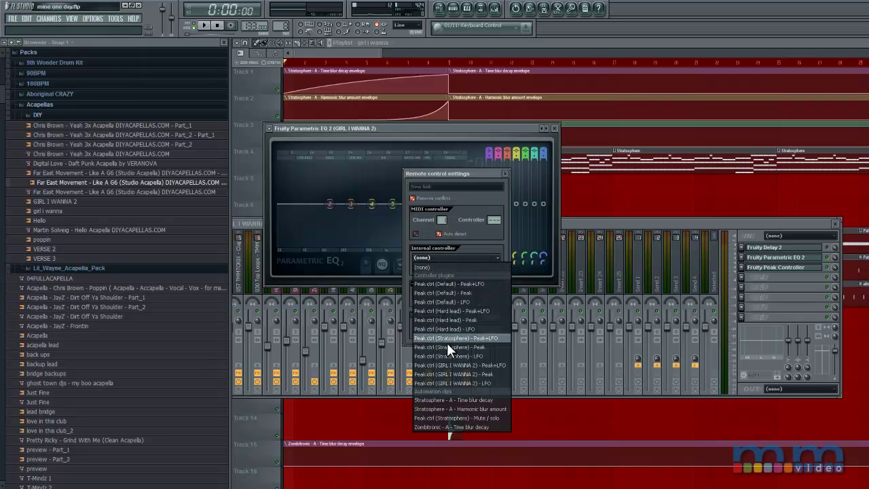
{"action": "left_click", "coordinate": [469, 380]}
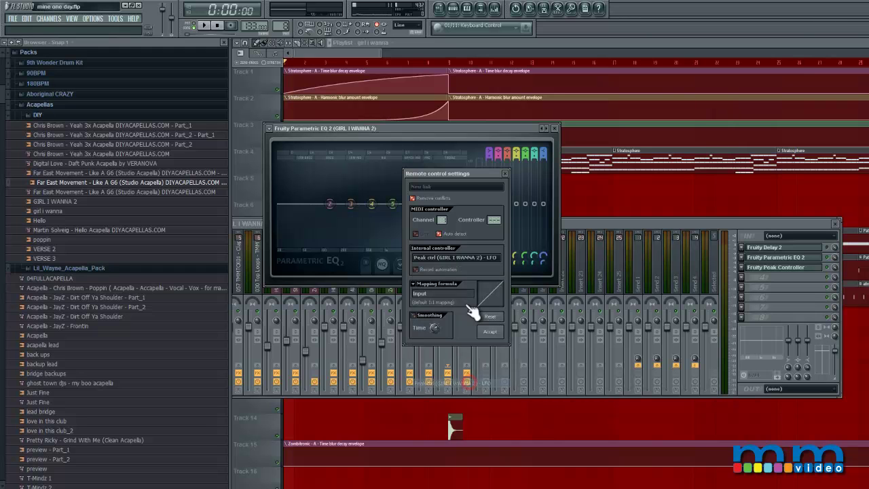
{"action": "left_click", "coordinate": [415, 287]}
{"action": "left_click", "coordinate": [413, 289]}
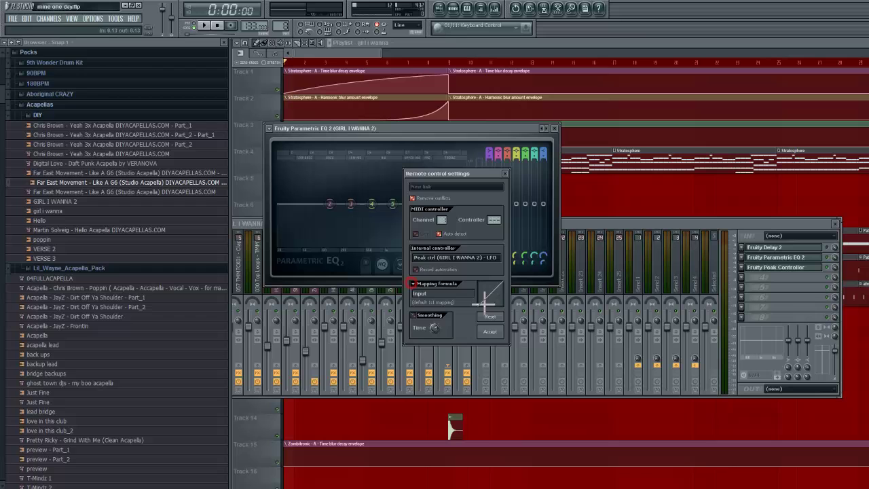
{"action": "left_click", "coordinate": [488, 332]}
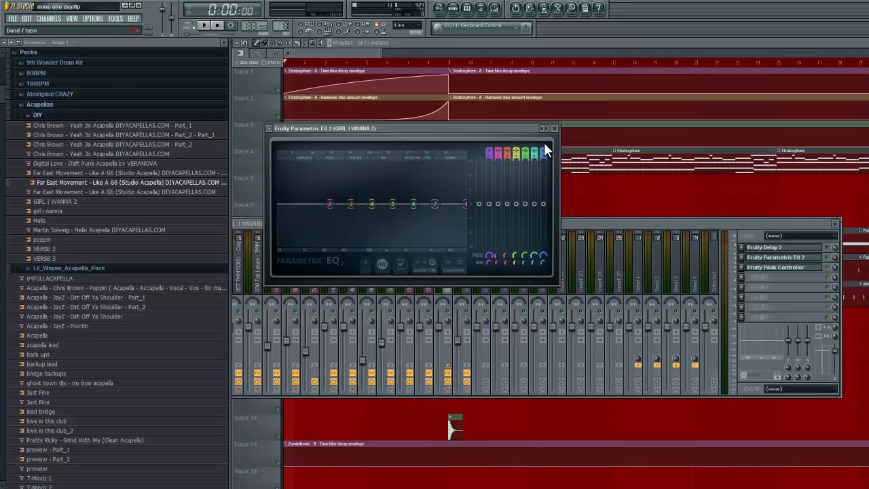
Step: Start playback and open the Peak Controller from slot 3, moving it clear of the EQ
{"action": "left_click", "coordinate": [771, 275]}
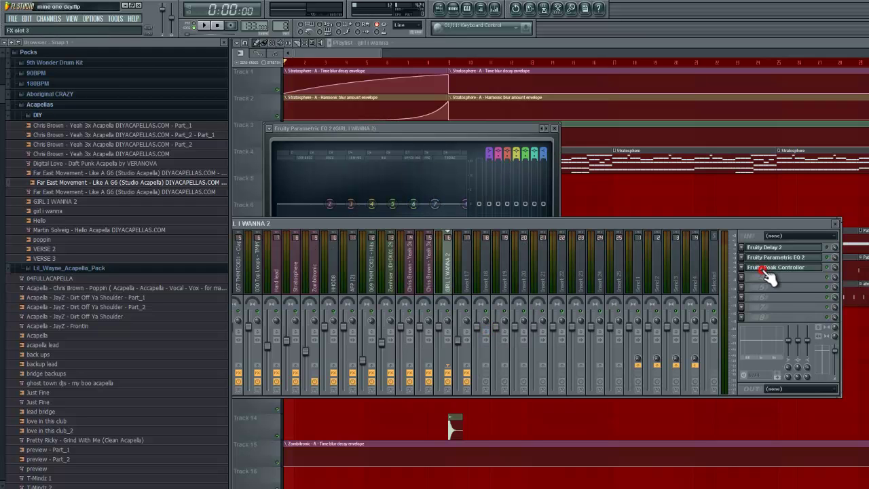
{"action": "left_click", "coordinate": [791, 268]}
{"action": "key", "text": "space"}
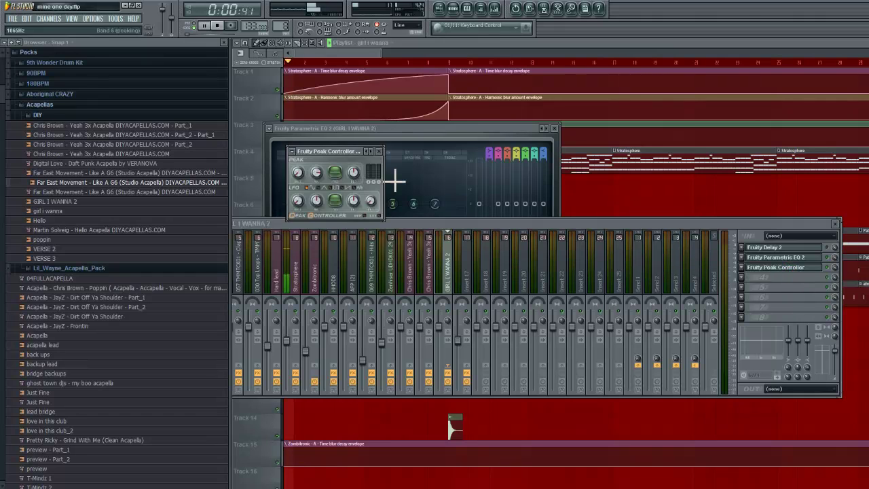
{"action": "left_click", "coordinate": [469, 142]}
{"action": "left_click", "coordinate": [776, 278]}
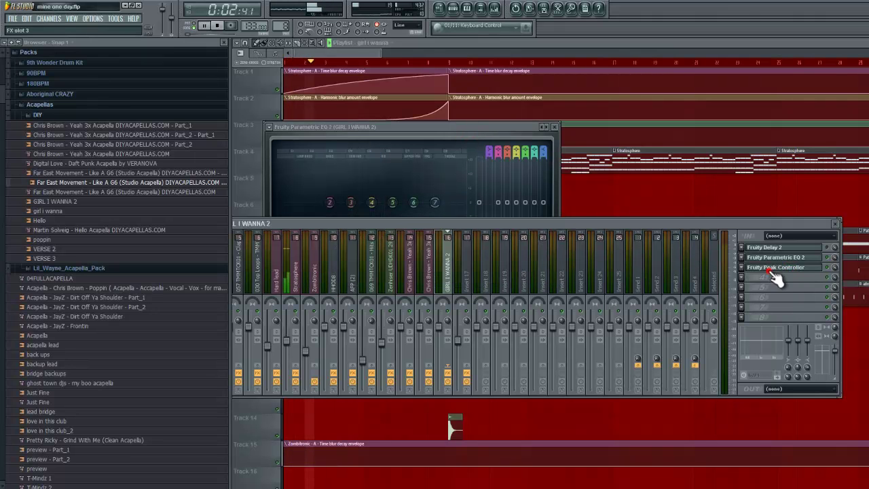
{"action": "left_click", "coordinate": [778, 268]}
{"action": "left_click", "coordinate": [774, 269]}
{"action": "left_click", "coordinate": [774, 268]}
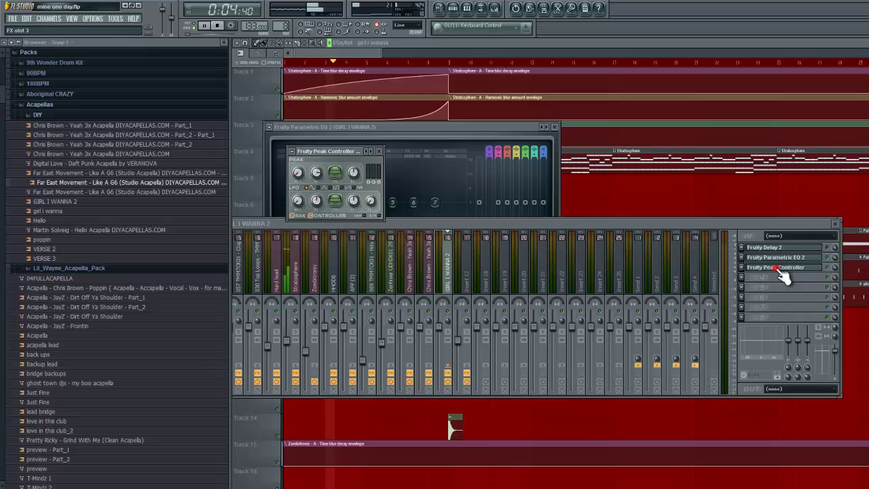
{"action": "left_click_drag", "start_coordinate": [328, 139], "coordinate": [632, 135]}
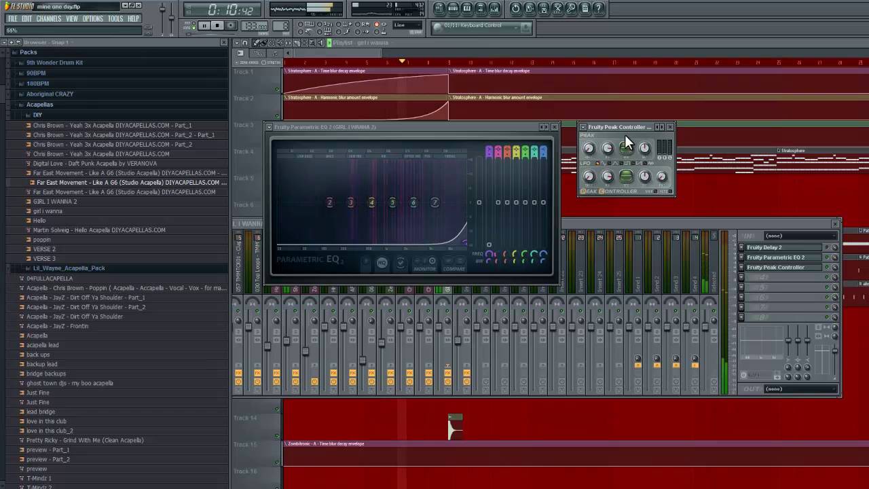
Step: Set the Peak Controller's LFO rate to 2 steps and move the EQ window down
{"action": "left_click_drag", "start_coordinate": [647, 162], "coordinate": [651, 115]}
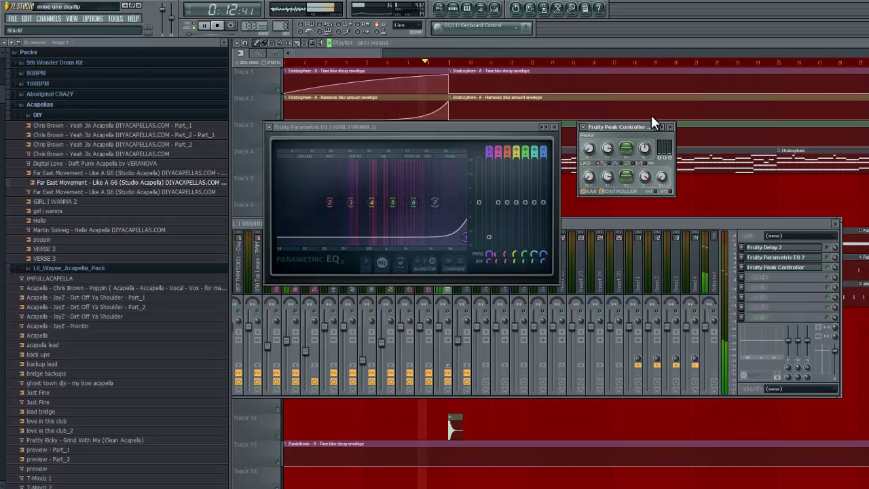
{"action": "left_click_drag", "start_coordinate": [649, 187], "coordinate": [670, 254]}
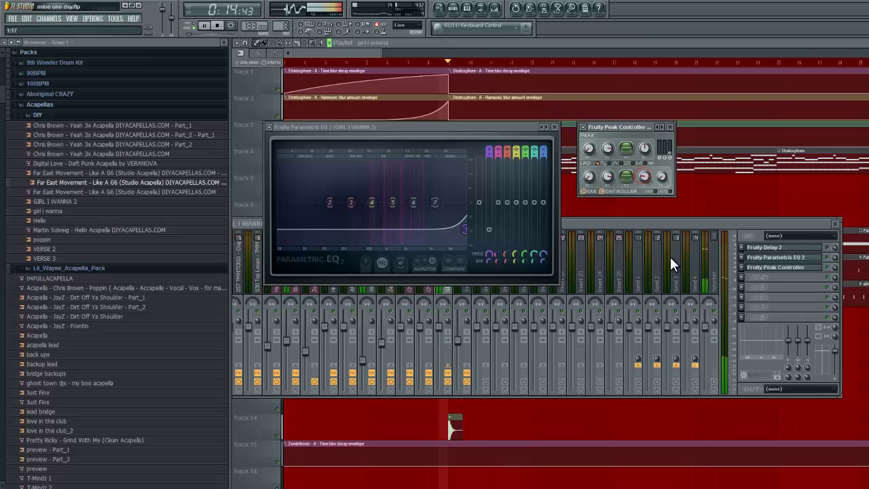
{"action": "right_click", "coordinate": [643, 176]}
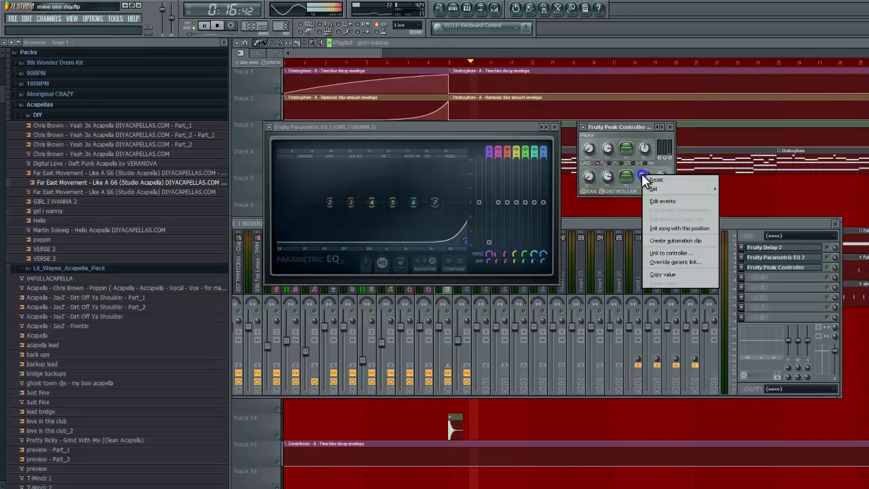
{"action": "mouse_move", "coordinate": [700, 189]}
{"action": "left_click", "coordinate": [743, 207]}
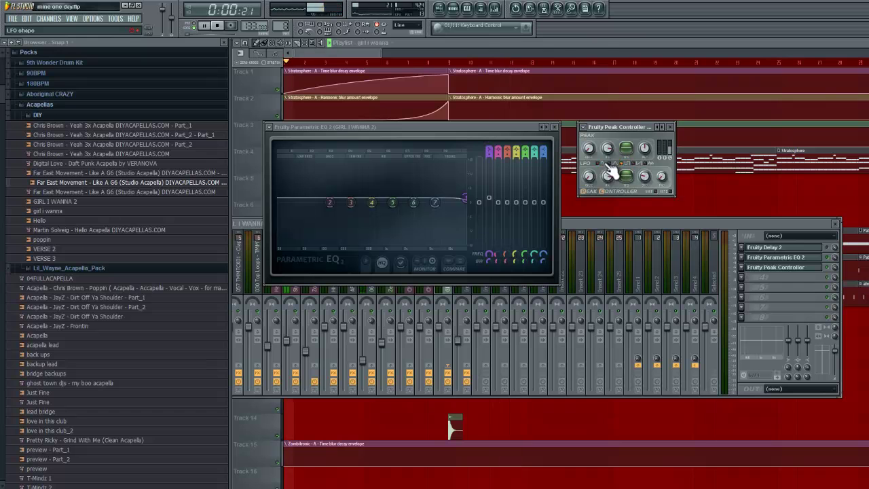
{"action": "left_click_drag", "start_coordinate": [413, 123], "coordinate": [417, 236]}
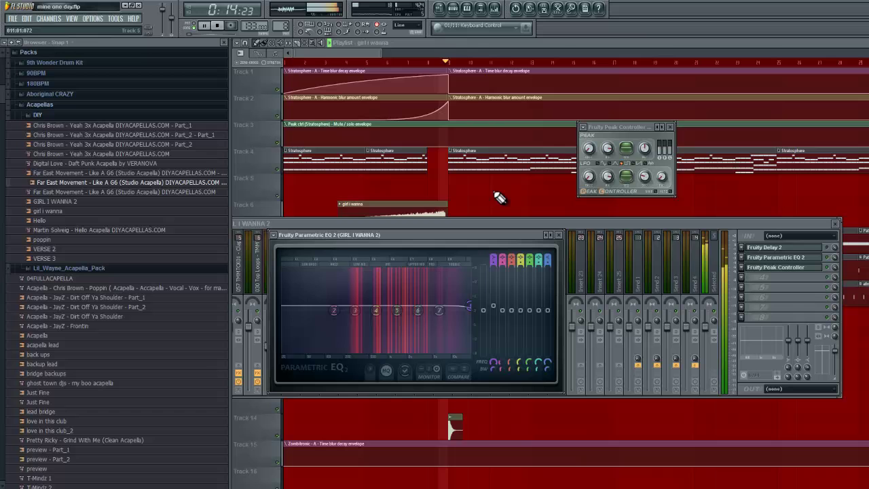
Step: Restart playback, open the mixer's Fruity Delay 2 and Parametric EQ 2, then stop playback
{"action": "left_click", "coordinate": [831, 258]}
{"action": "key", "text": "space"}
{"action": "key", "text": "space"}
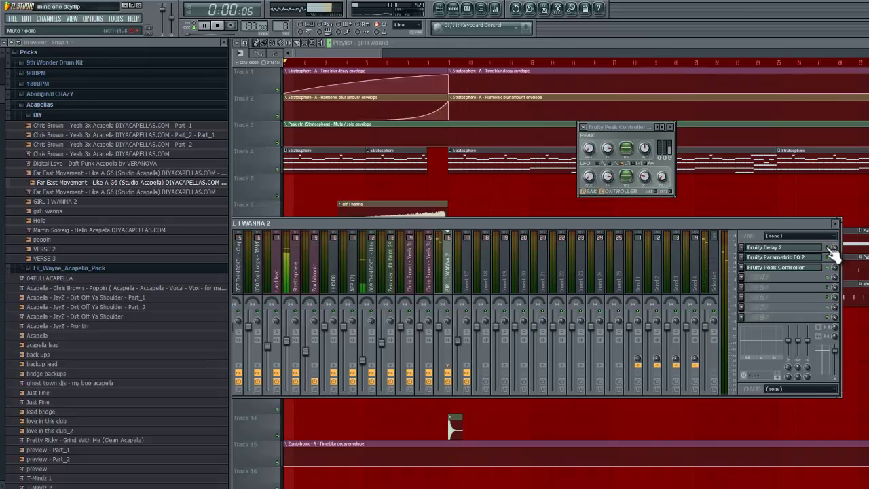
{"action": "left_click", "coordinate": [343, 72]}
{"action": "left_click", "coordinate": [495, 10]}
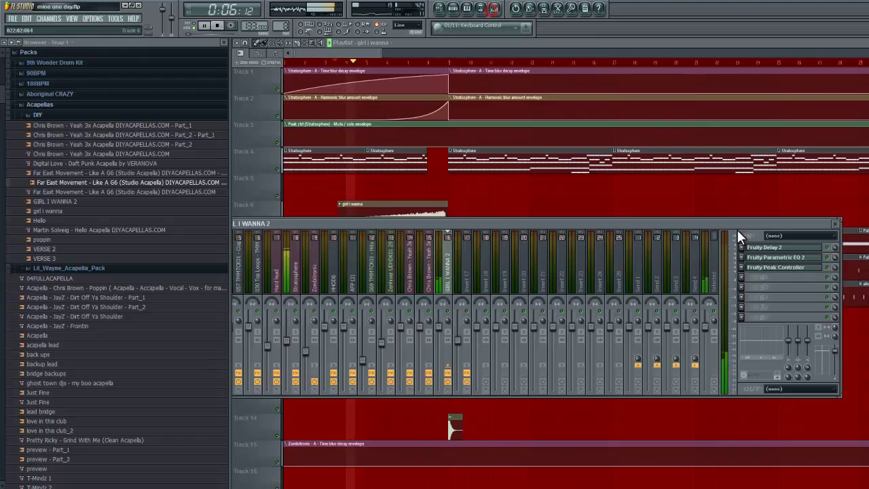
{"action": "left_click", "coordinate": [777, 248]}
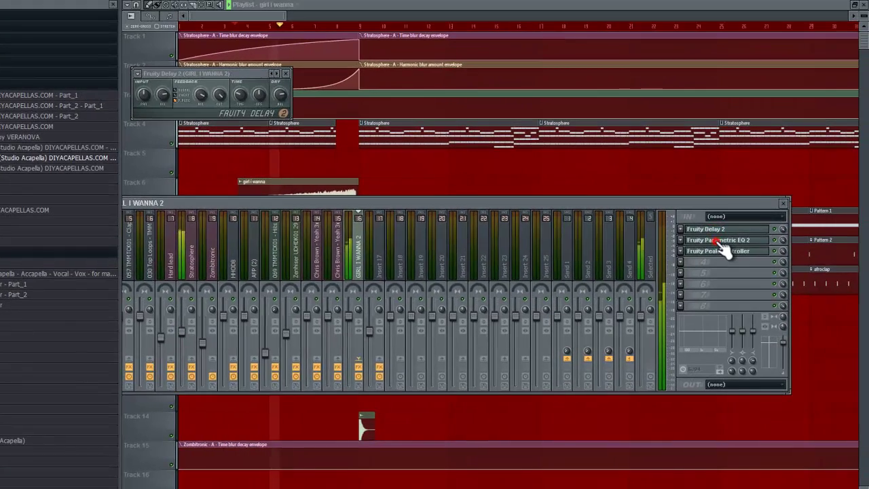
{"action": "left_click", "coordinate": [745, 248]}
{"action": "left_click", "coordinate": [746, 249]}
{"action": "left_click", "coordinate": [746, 249]}
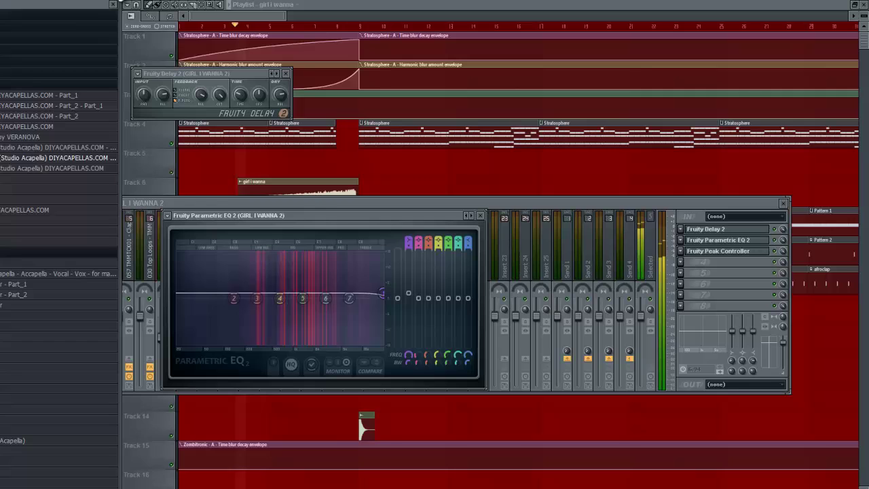
{"action": "key", "text": "space"}
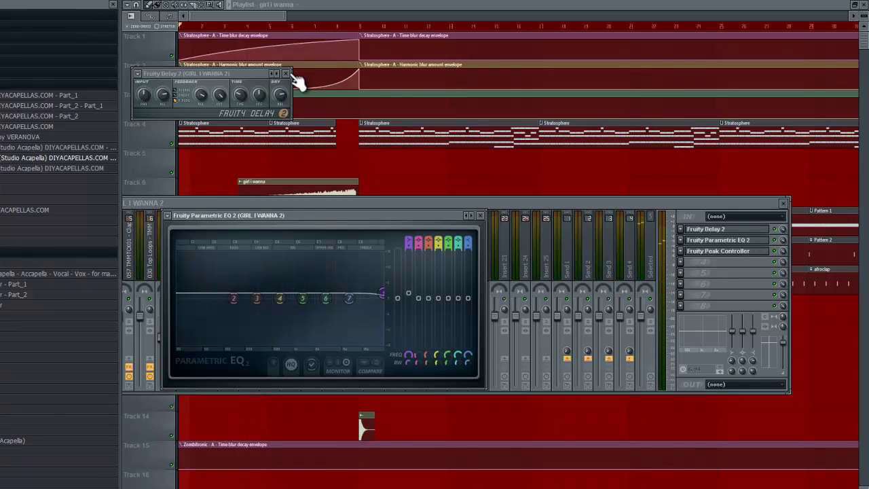
Step: Close the Fruity Delay 2 window and choose not to save 'mine one day.flp'
{"action": "left_click", "coordinate": [287, 73]}
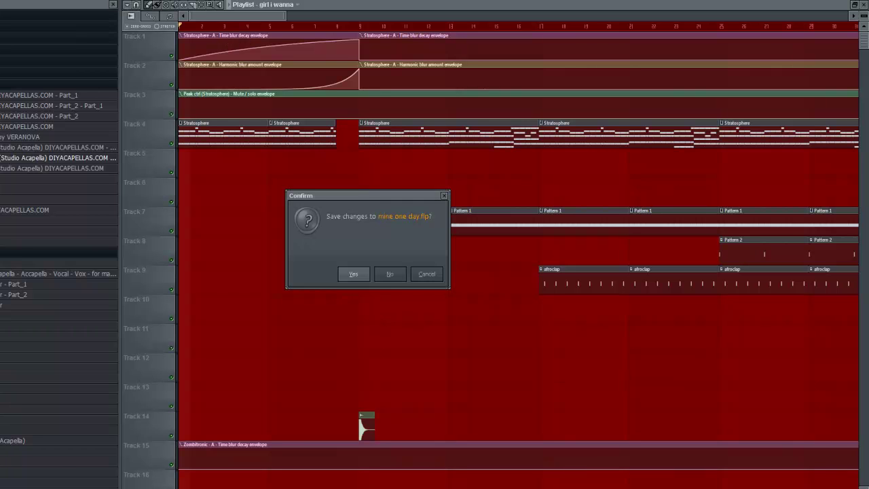
{"action": "left_click", "coordinate": [386, 273]}
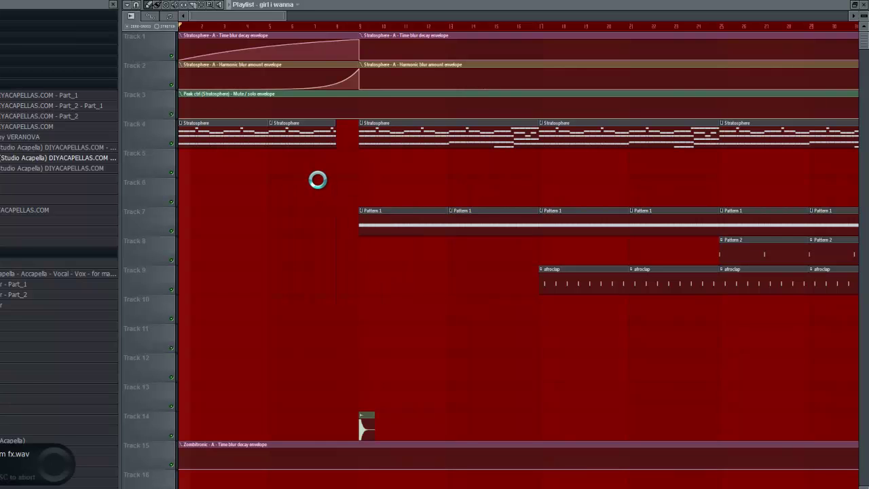